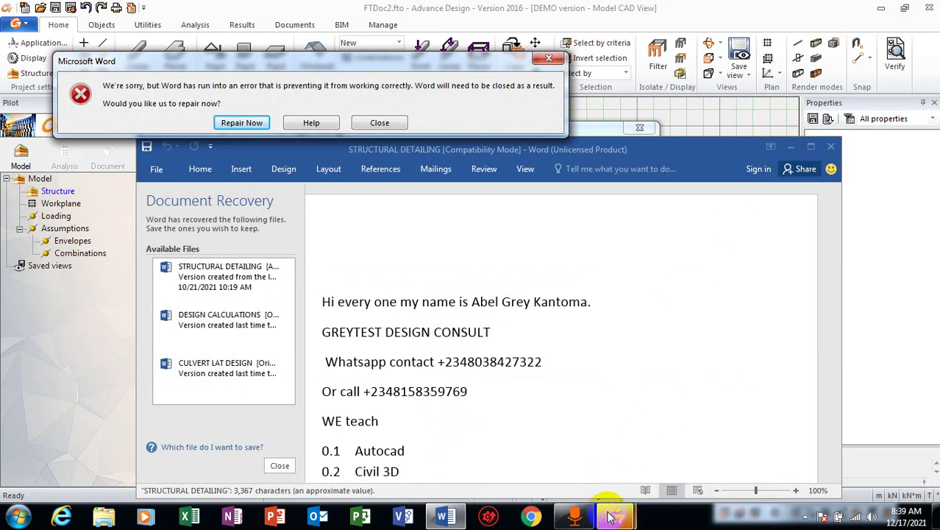
# Move the Microsoft Word error message off the project settings and dismiss it by closing Word without repairing.
pyautogui.moveTo(614, 515)
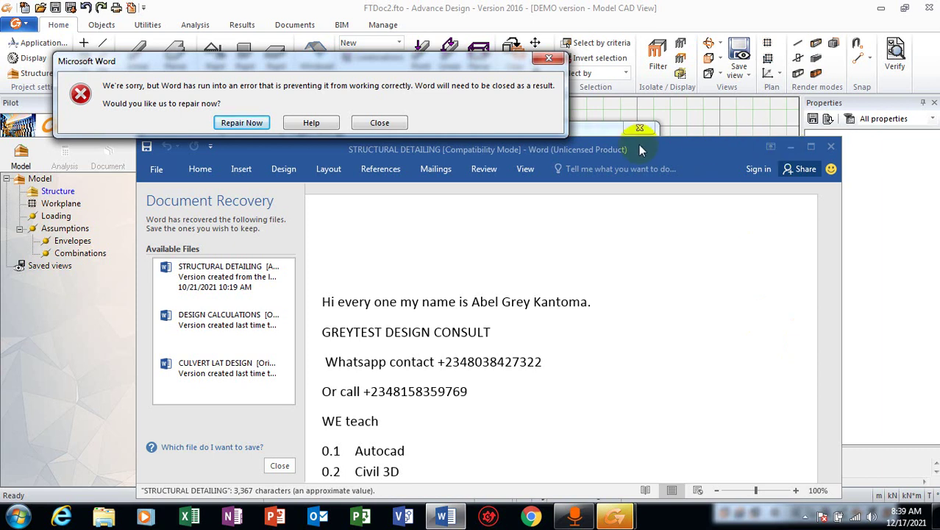
pyautogui.click(576, 246)
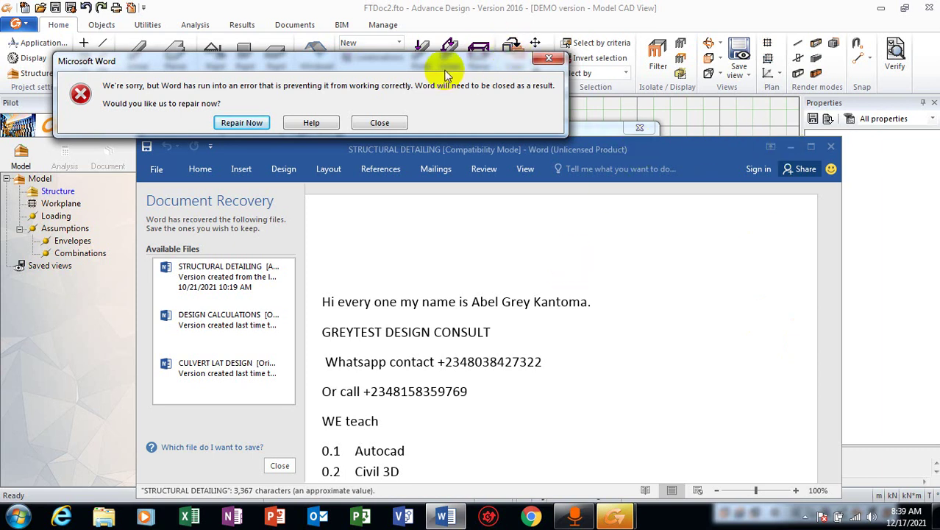
pyautogui.moveTo(445, 67); pyautogui.dragTo(580, 378)
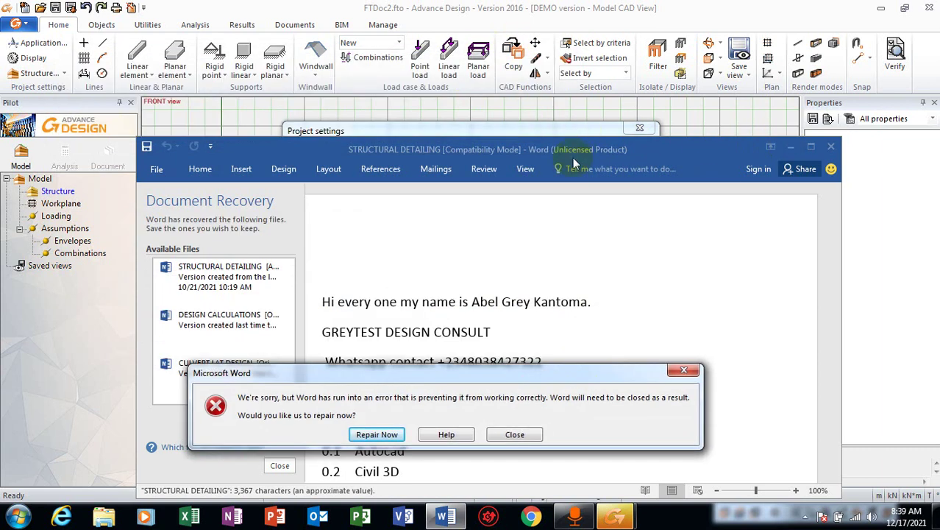
pyautogui.click(513, 435)
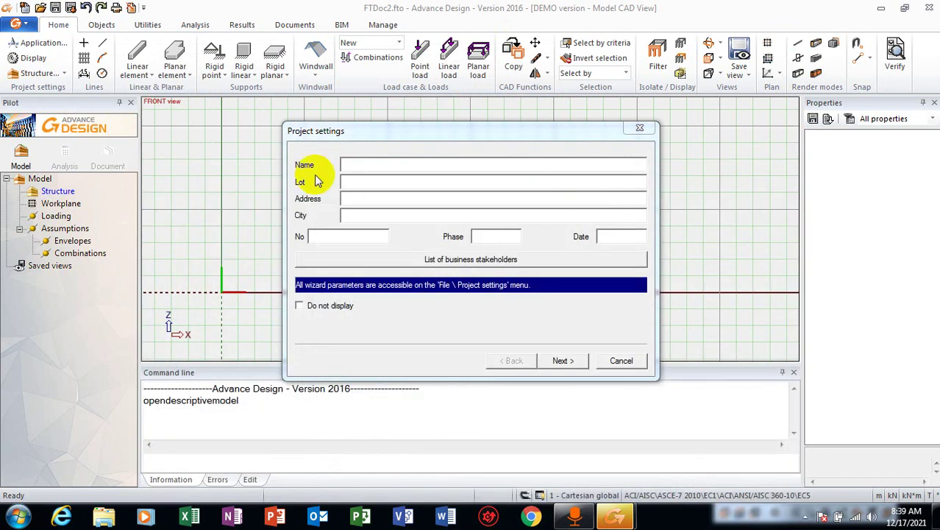
# Enter FJKHKHG as the project name and VBFBF as the lot, and fill in the project's address and city.
pyautogui.click(413, 166)
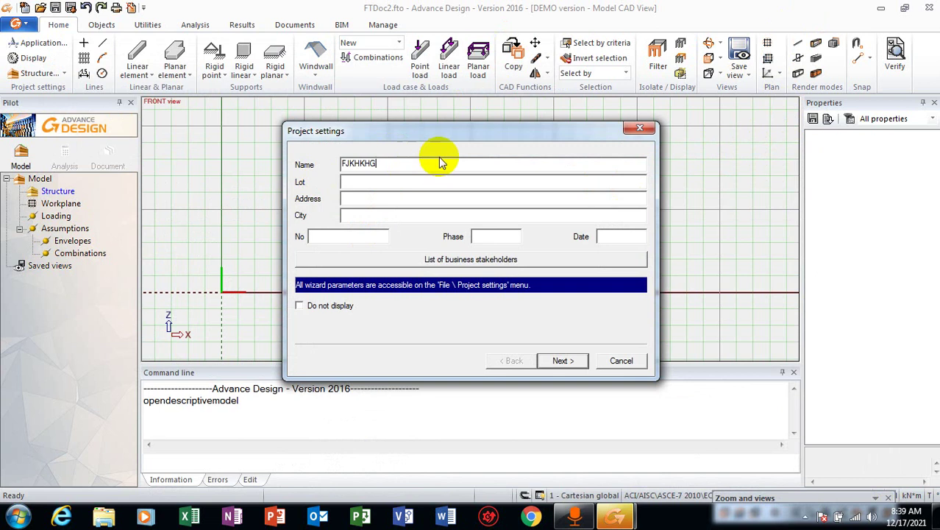
pyautogui.click(424, 178)
pyautogui.write('VBFBF')
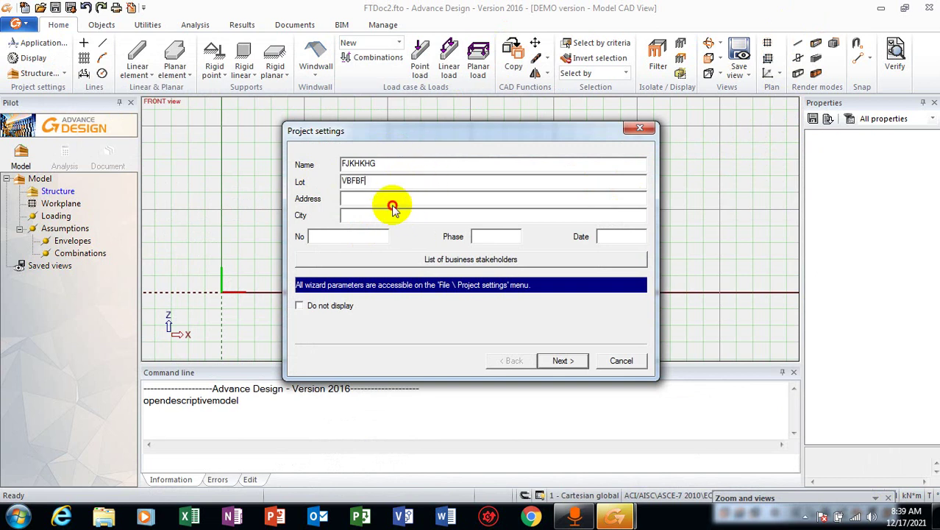
pyautogui.click(395, 201)
pyautogui.write('FBFNFNB')
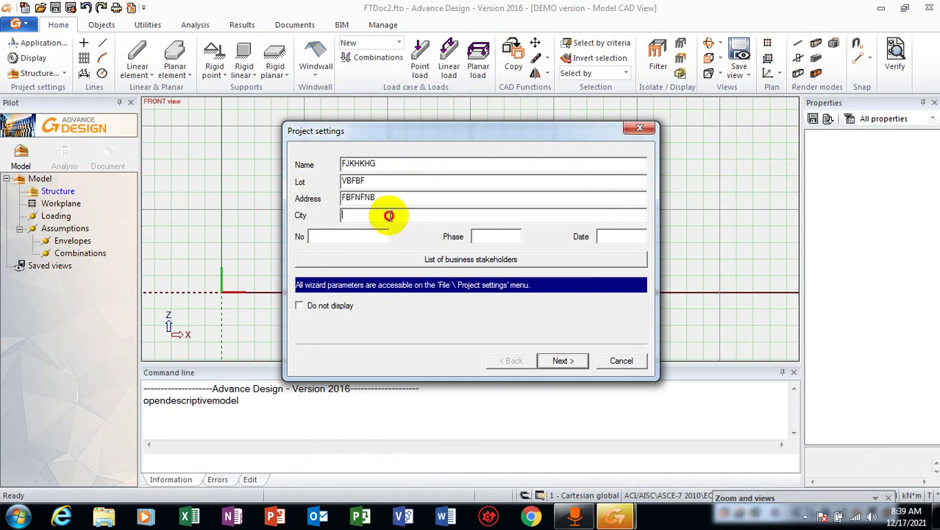
pyautogui.write('FBFF')
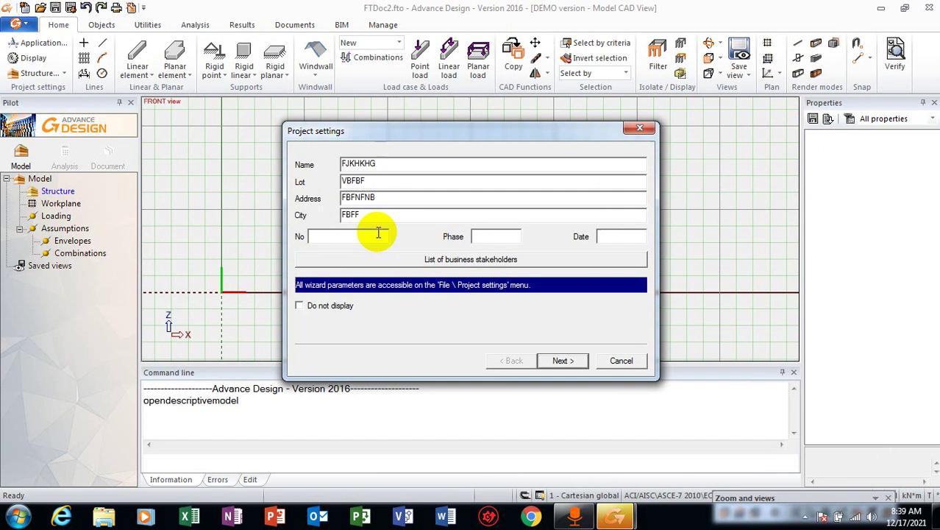
# Set the project's No to 44, Phase to 45 and Date to 5, and continue to the workspace settings.
pyautogui.click(374, 232)
pyautogui.write('44')
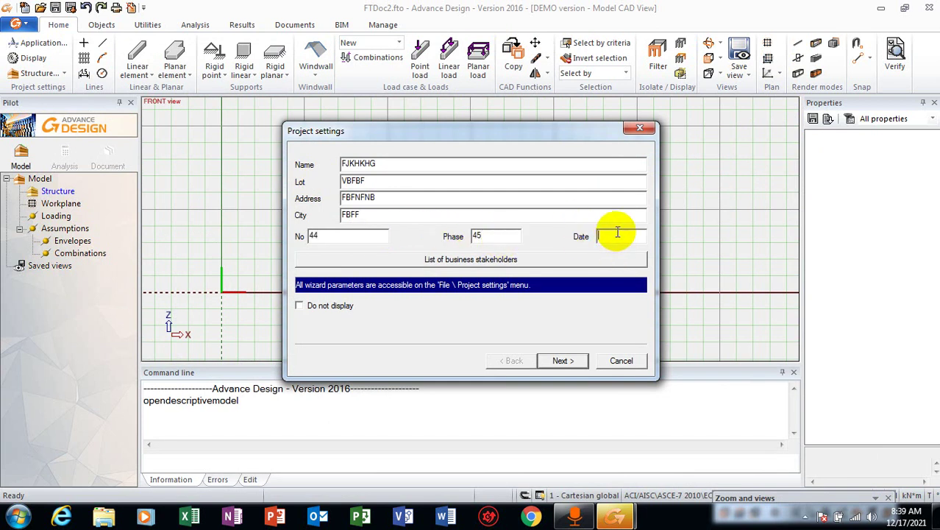
pyautogui.click(615, 236)
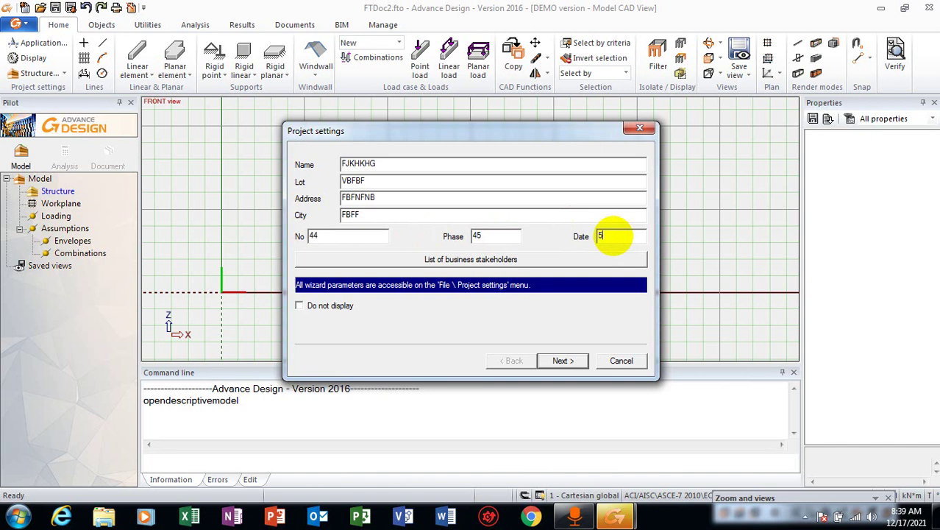
pyautogui.write('5')
pyautogui.click(564, 360)
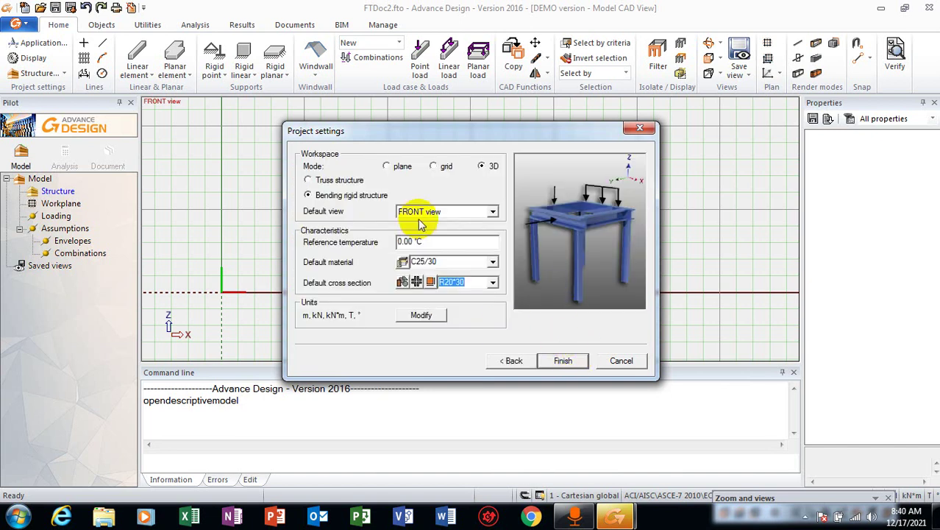
# Set the workspace mode to grid with a bending rigid structure, accepting the notice about perpendicular loads.
pyautogui.click(338, 183)
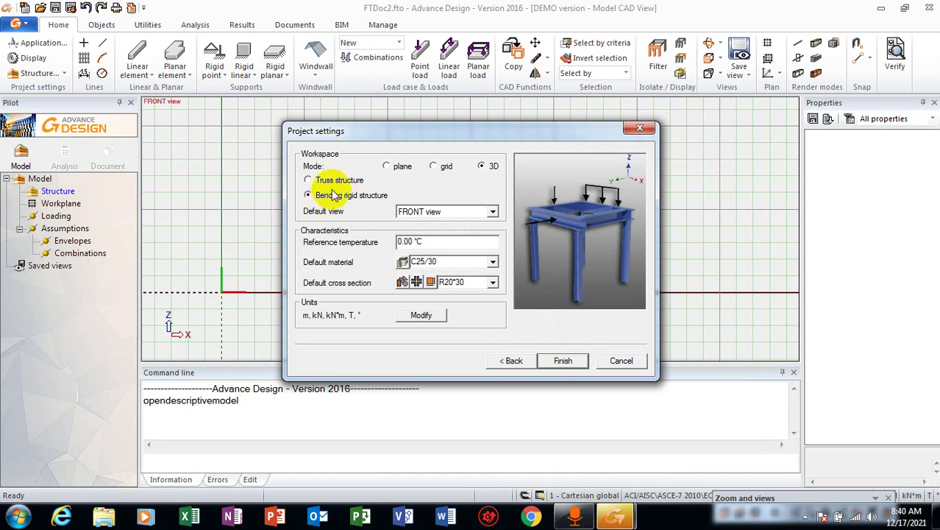
pyautogui.click(435, 166)
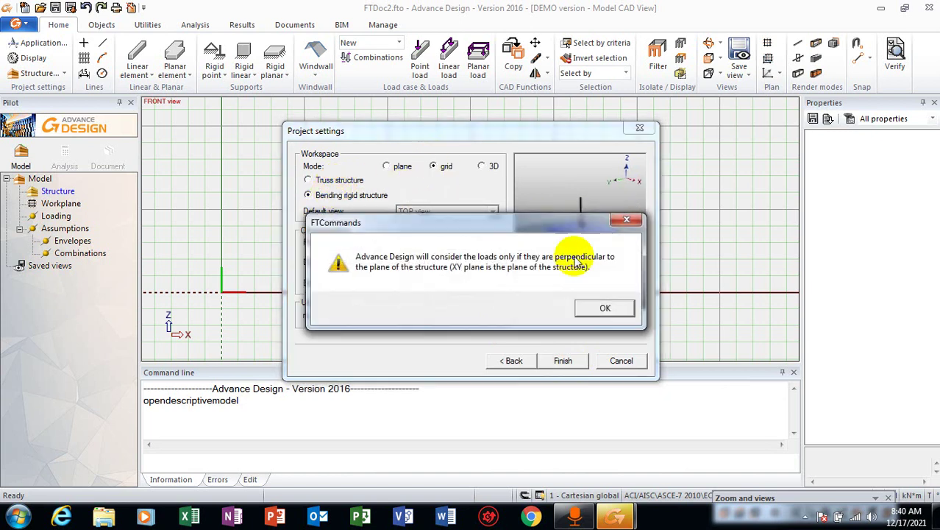
pyautogui.click(599, 305)
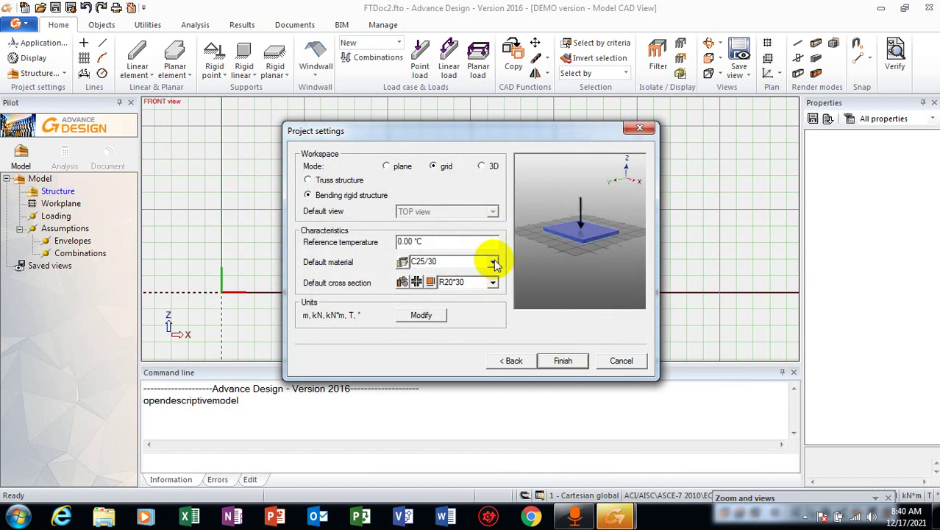
# Choose C25/30 as the default material and keep R20*30 as the default cross section.
pyautogui.click(493, 262)
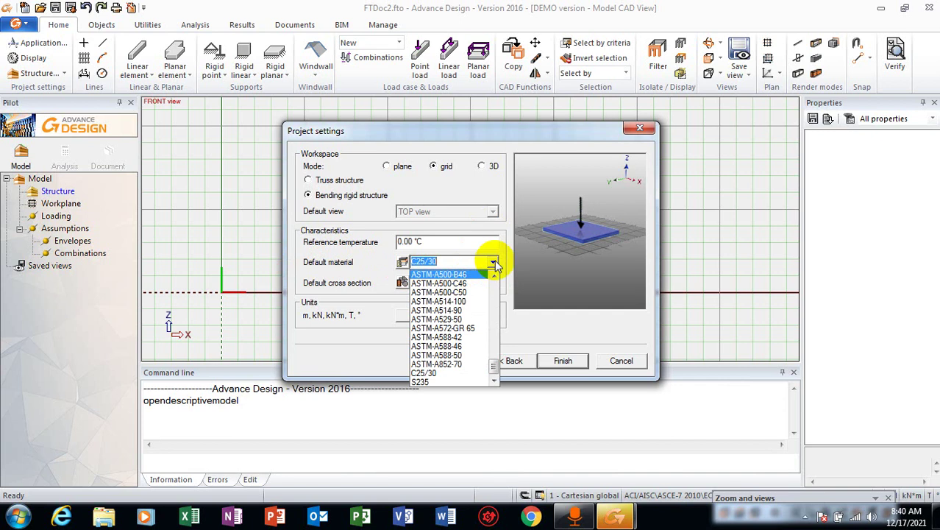
pyautogui.click(468, 374)
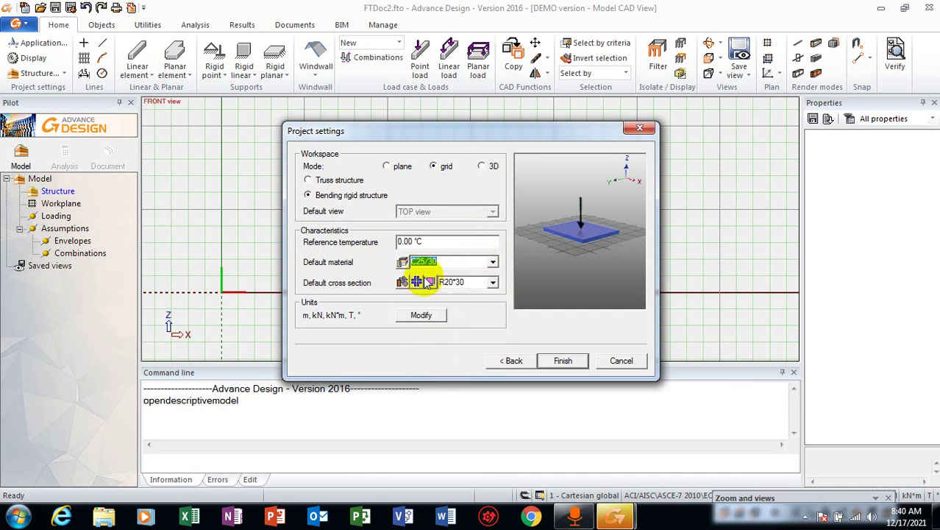
pyautogui.click(493, 284)
pyautogui.click(493, 286)
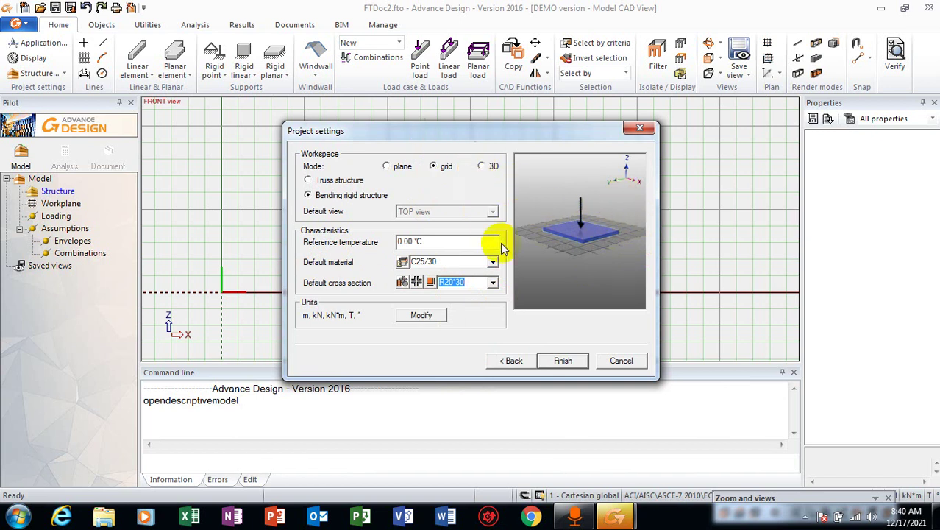
# Try the 3D workspace mode, settle on grid mode, and finish the project setup, dismissing the tip of the day.
pyautogui.click(482, 166)
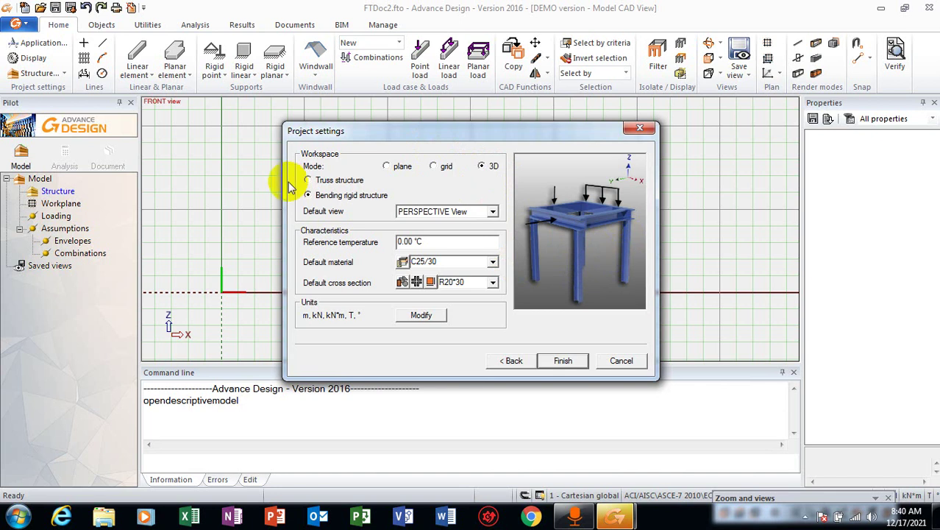
pyautogui.click(434, 167)
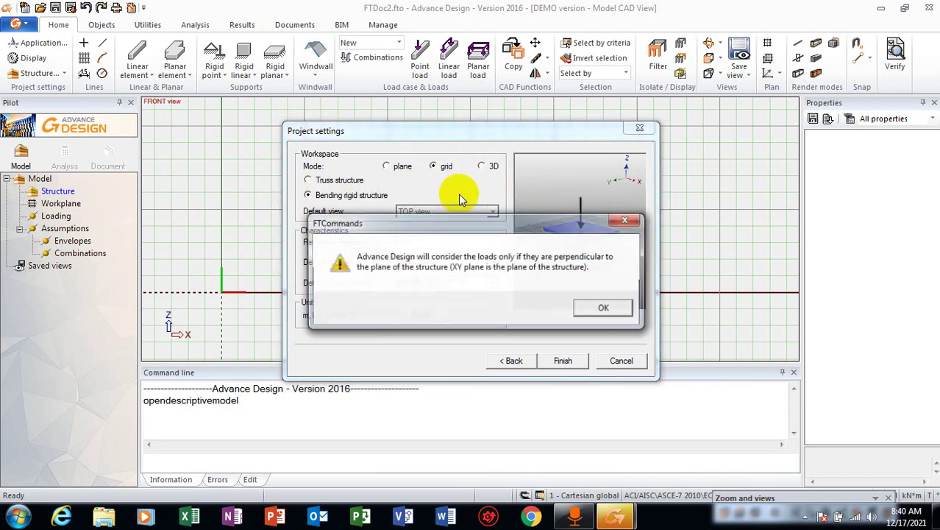
pyautogui.click(603, 306)
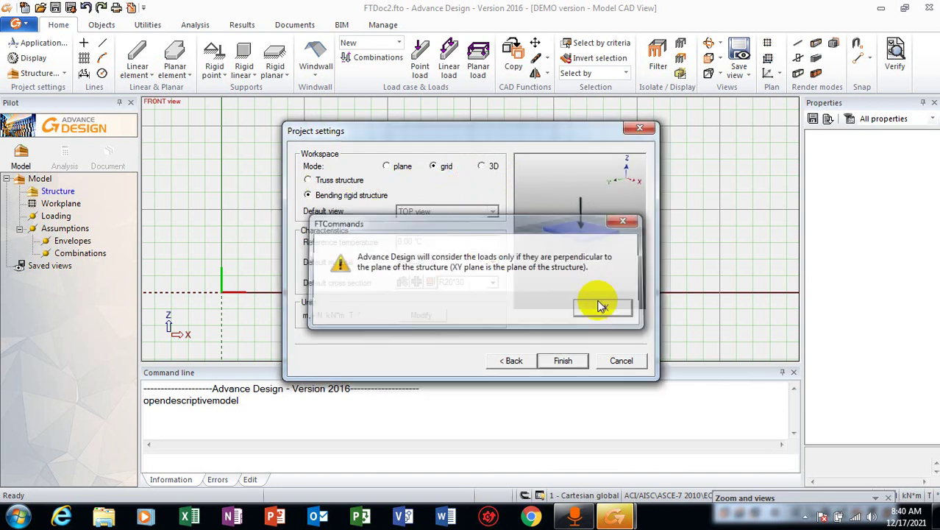
pyautogui.click(564, 360)
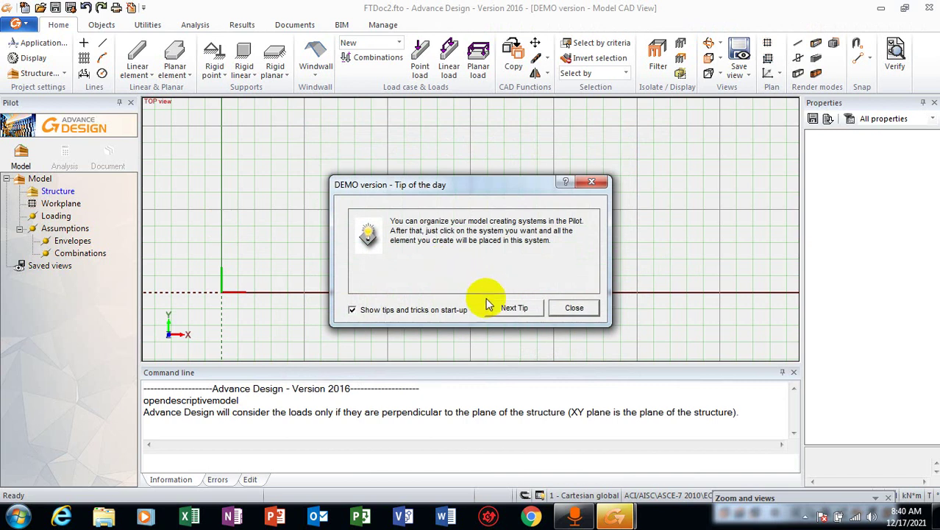
pyautogui.click(559, 308)
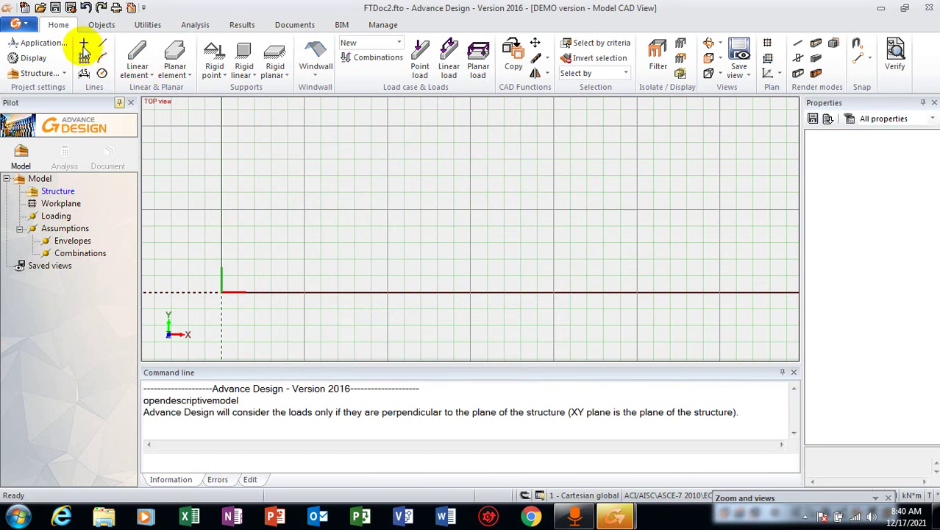
# Examine the application's main command list and the available object, utility, analysis, results and document tools.
pyautogui.click(24, 25)
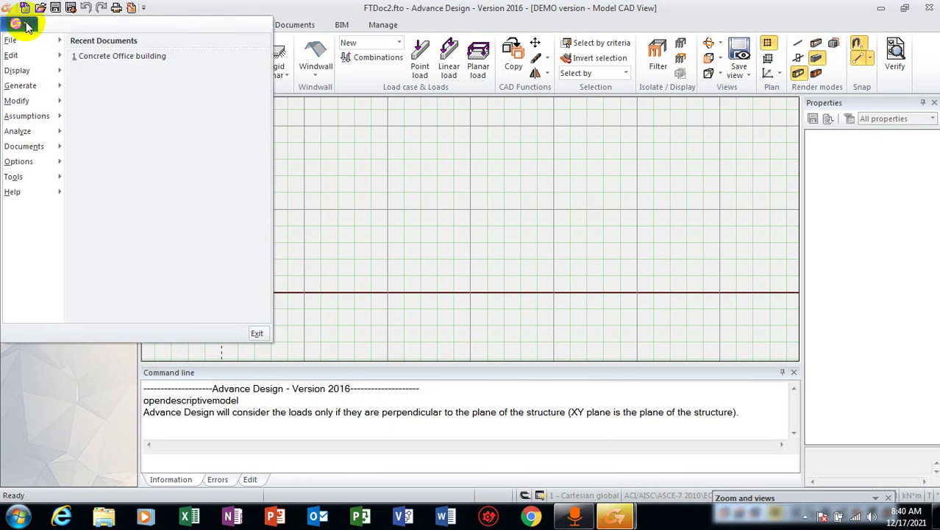
pyautogui.click(25, 25)
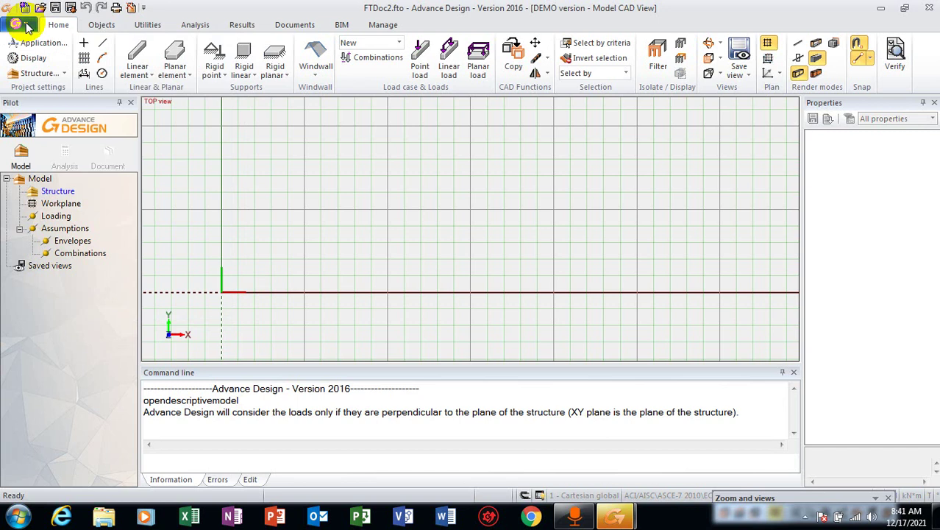
pyautogui.click(104, 26)
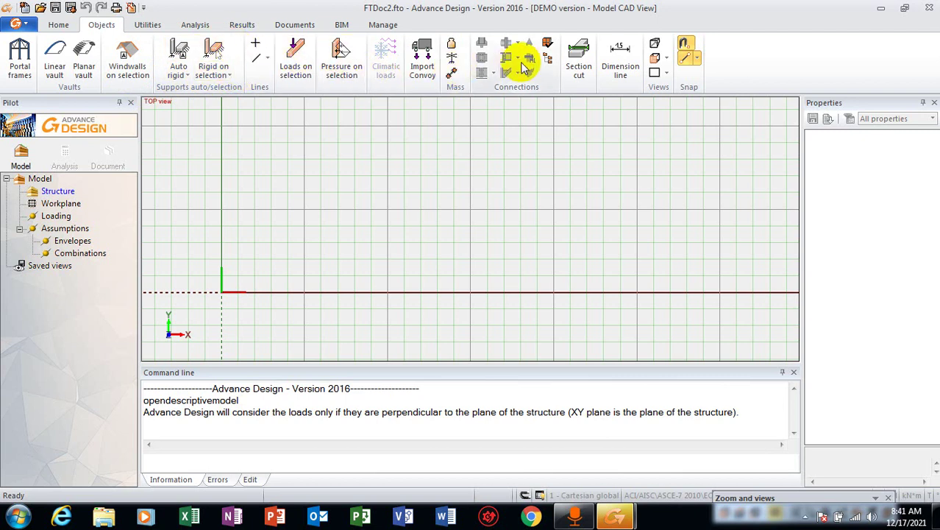
pyautogui.click(158, 28)
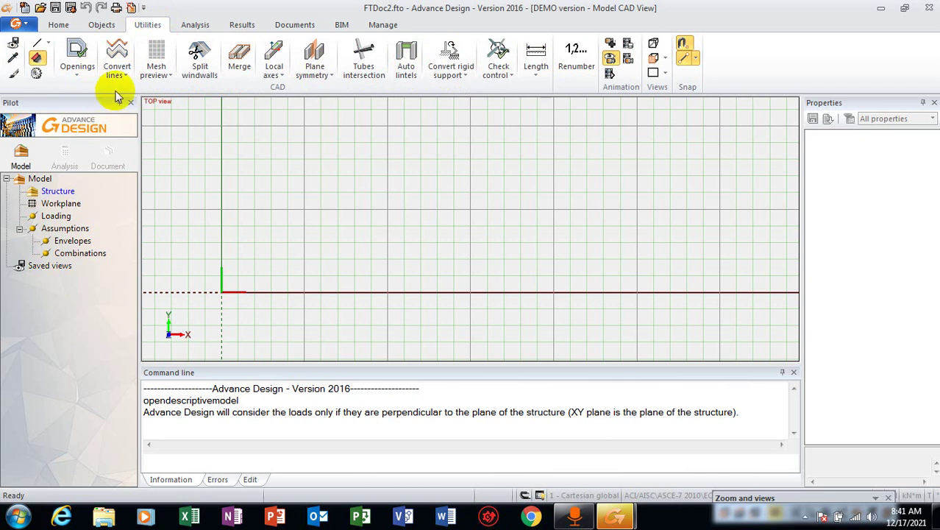
pyautogui.click(192, 26)
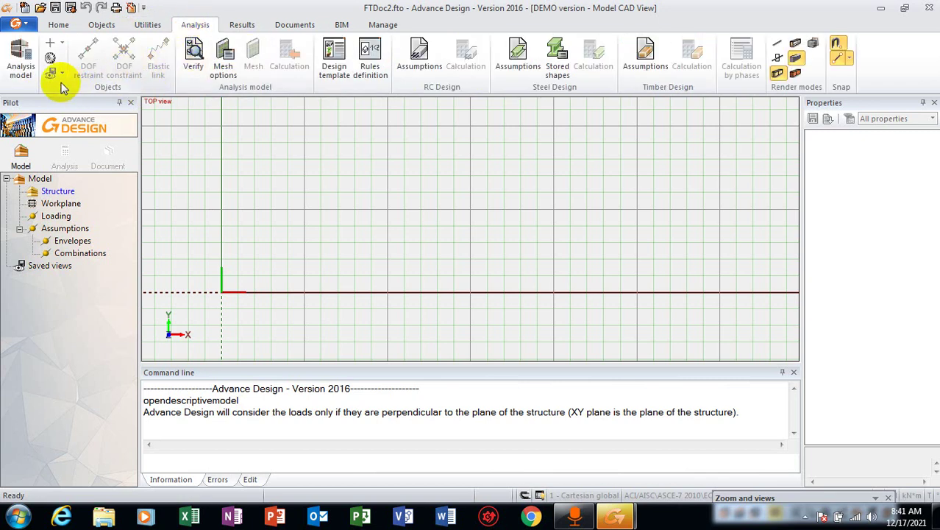
pyautogui.click(242, 25)
pyautogui.click(278, 25)
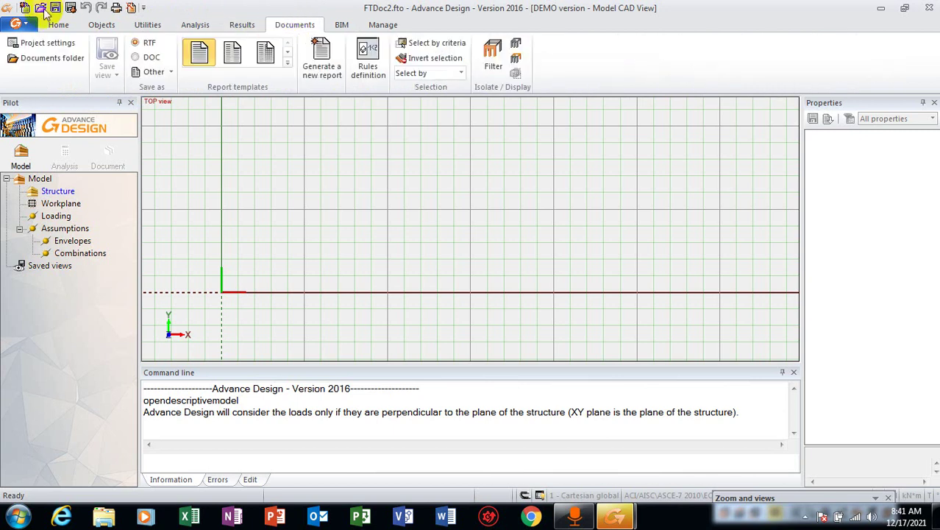
pyautogui.click(18, 24)
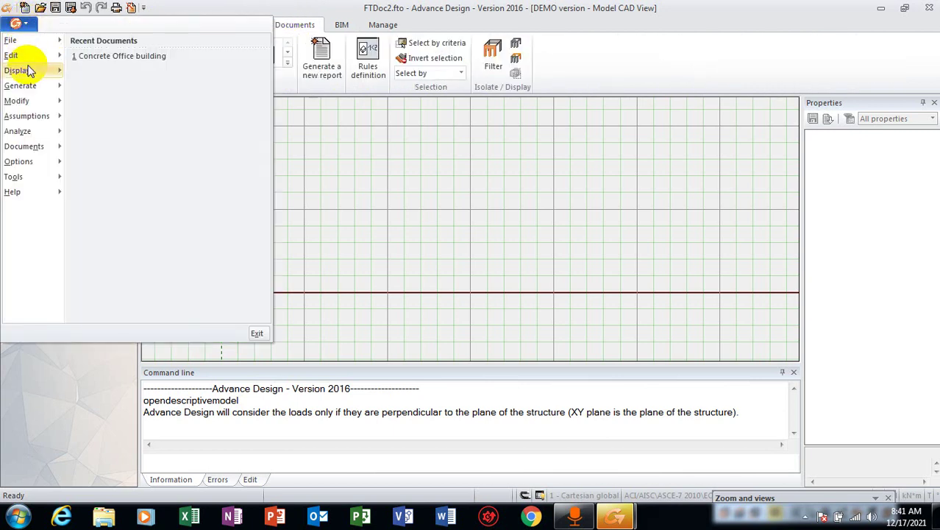
pyautogui.moveTo(45, 147)
pyautogui.click(410, 139)
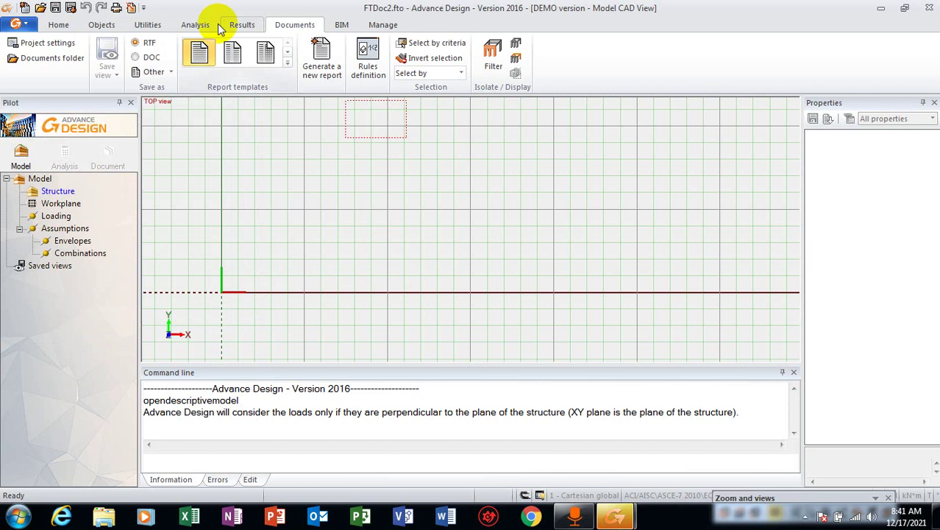
pyautogui.click(58, 24)
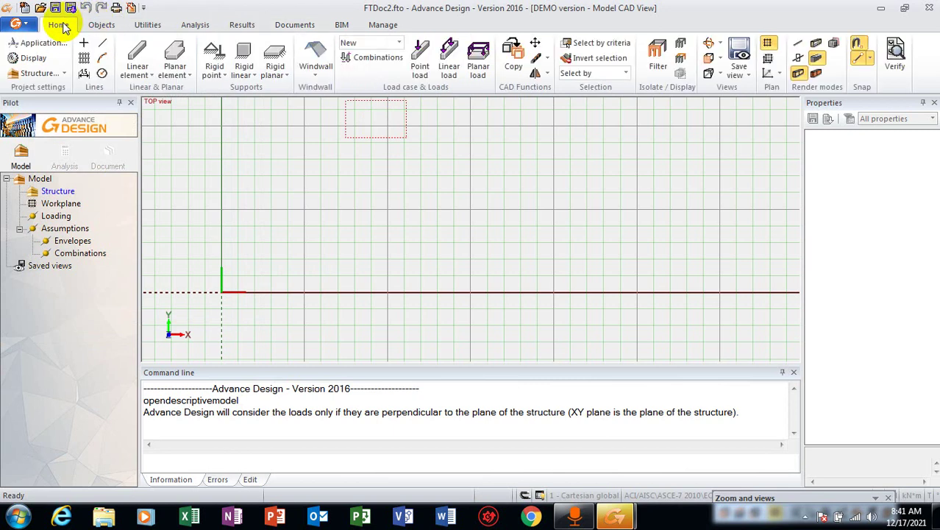
pyautogui.click(18, 25)
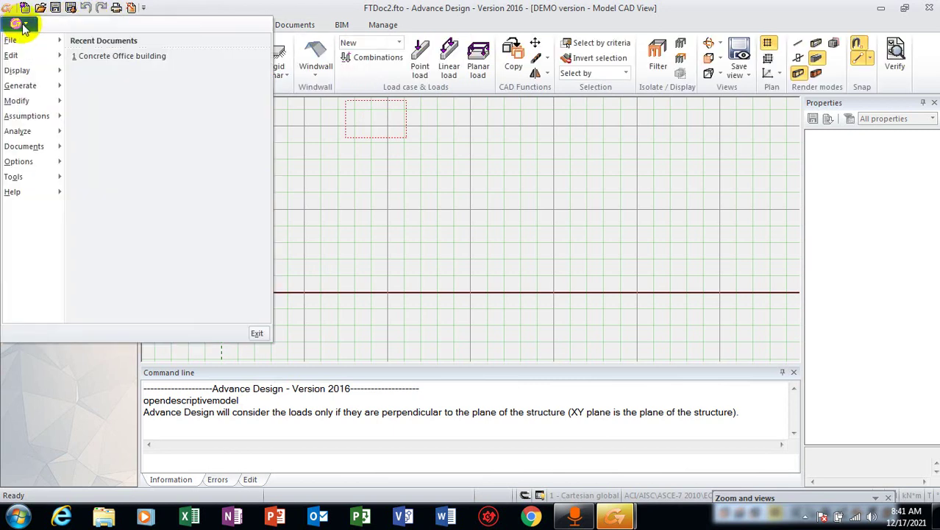
pyautogui.click(22, 25)
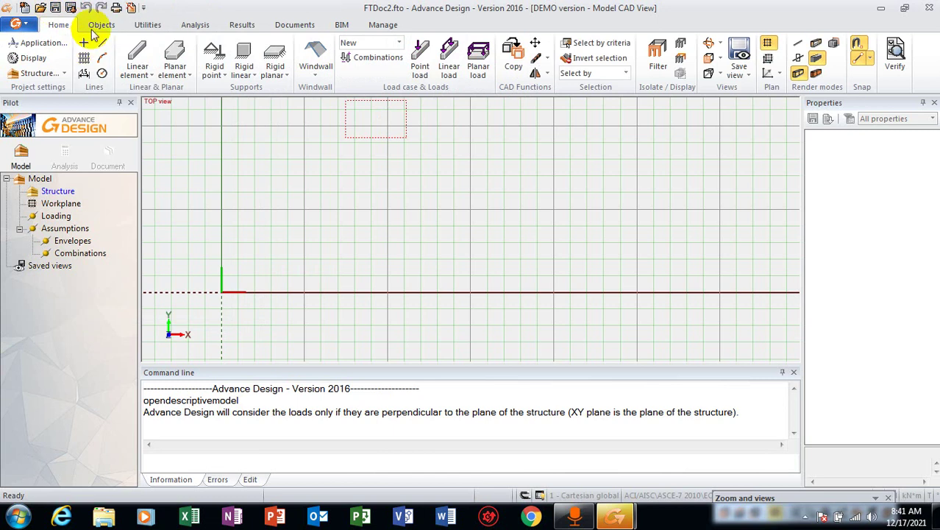
pyautogui.click(22, 25)
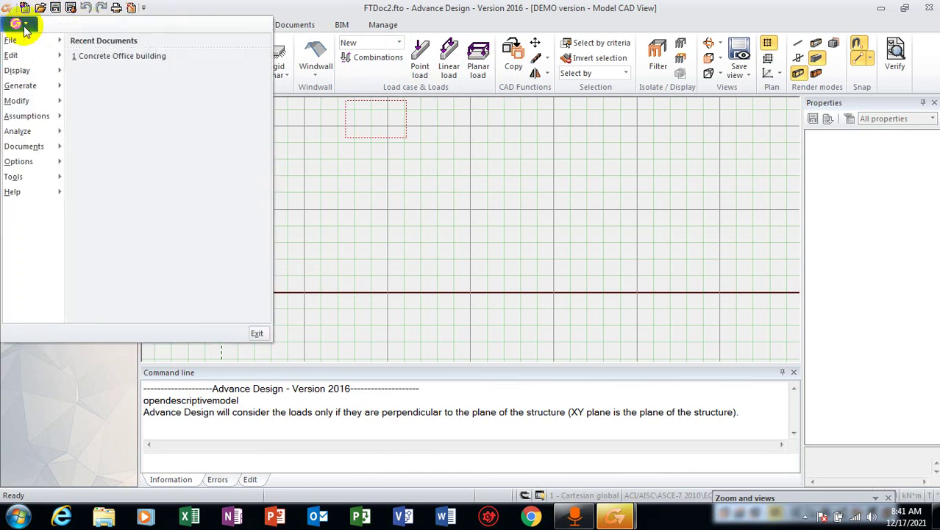
pyautogui.click(24, 27)
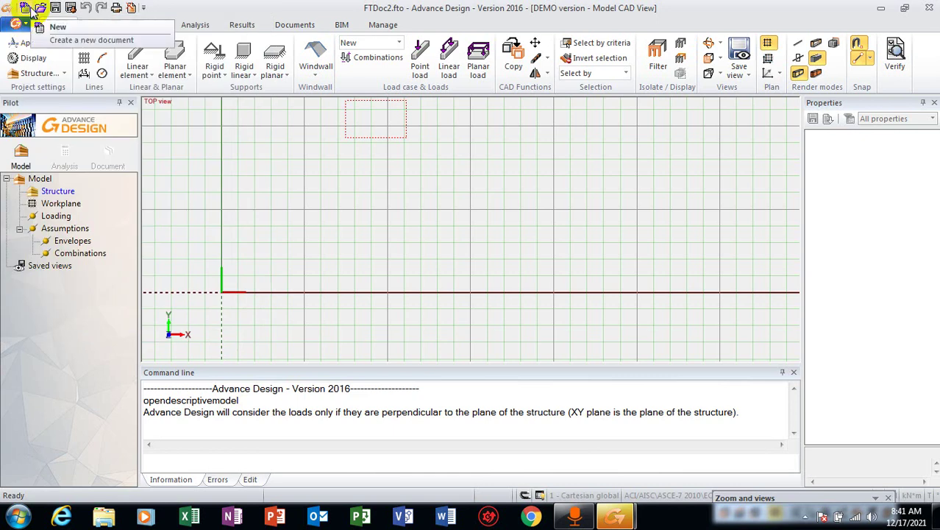
# Create a new project and enter name DUIUIOHGIU, lot FDTFG, the address, number 8T8, phase YFUURTTT and date 566.
pyautogui.click(26, 8)
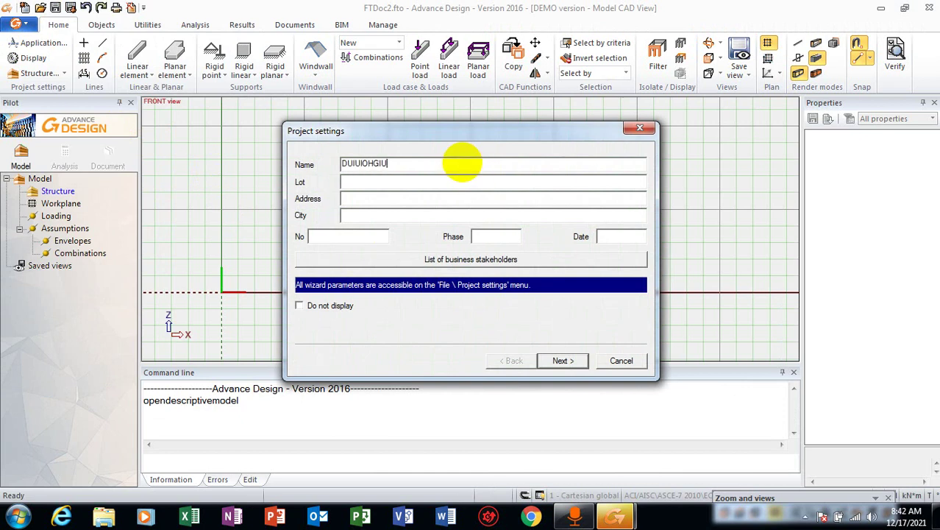
pyautogui.click(448, 184)
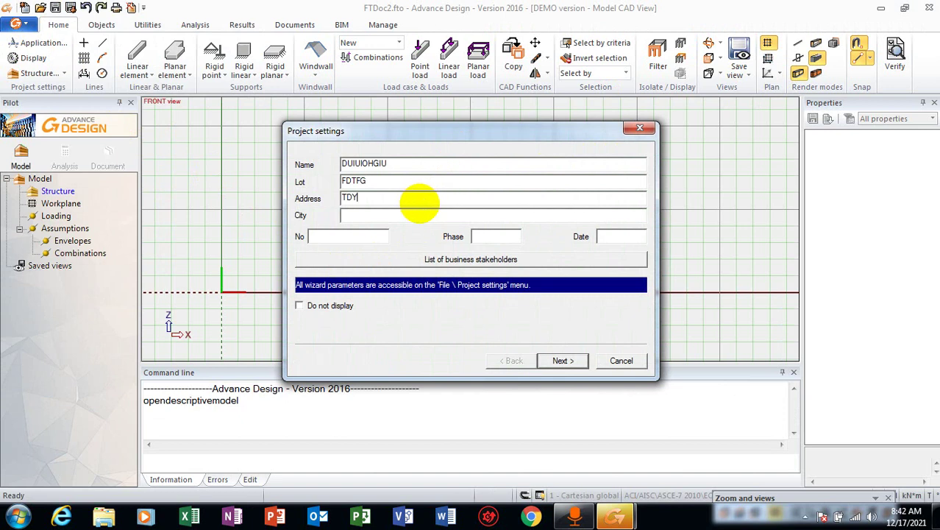
pyautogui.click(384, 234)
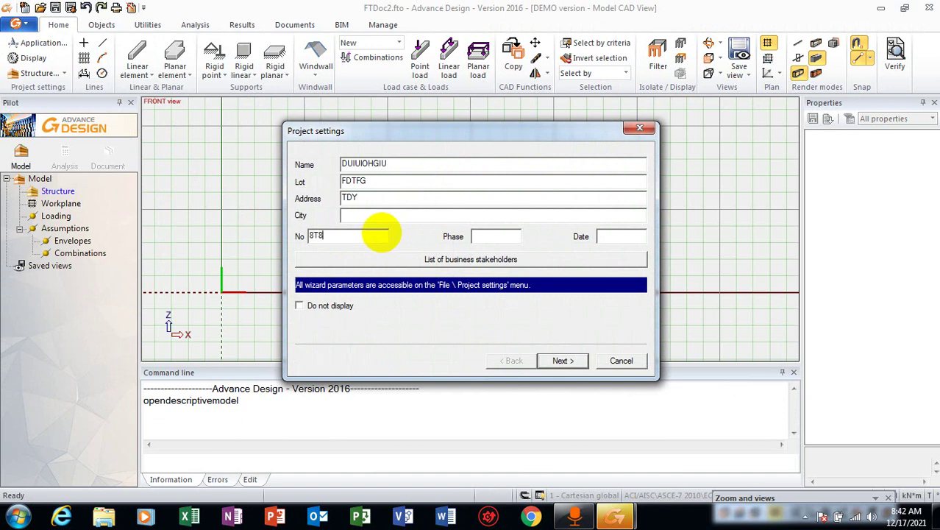
pyautogui.write('8T8')
pyautogui.click(493, 232)
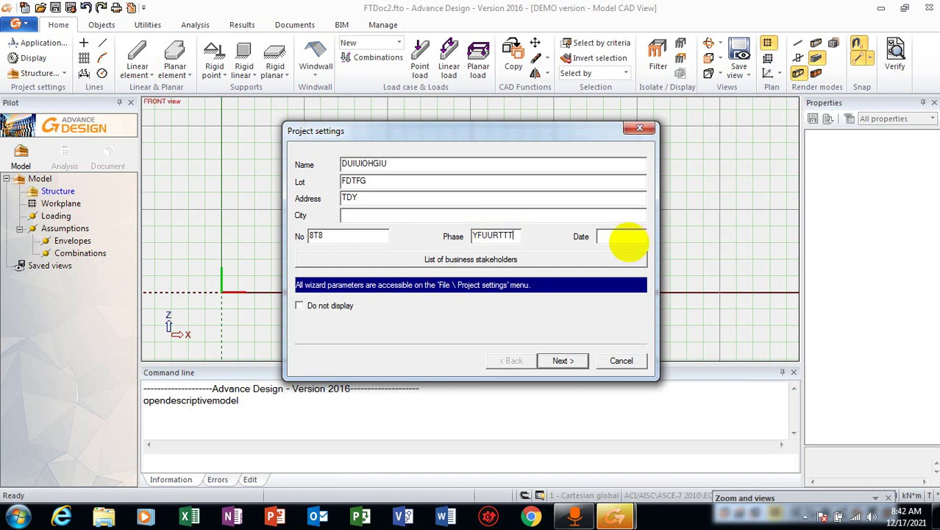
pyautogui.click(629, 235)
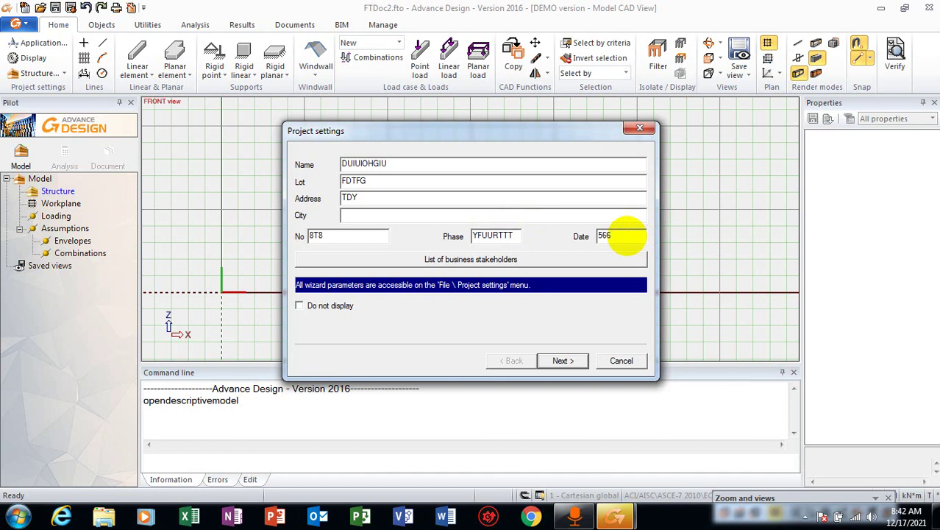
# Set the new project's workspace mode to grid, accept the notice about perpendicular loads, and finish the project setup.
pyautogui.click(567, 360)
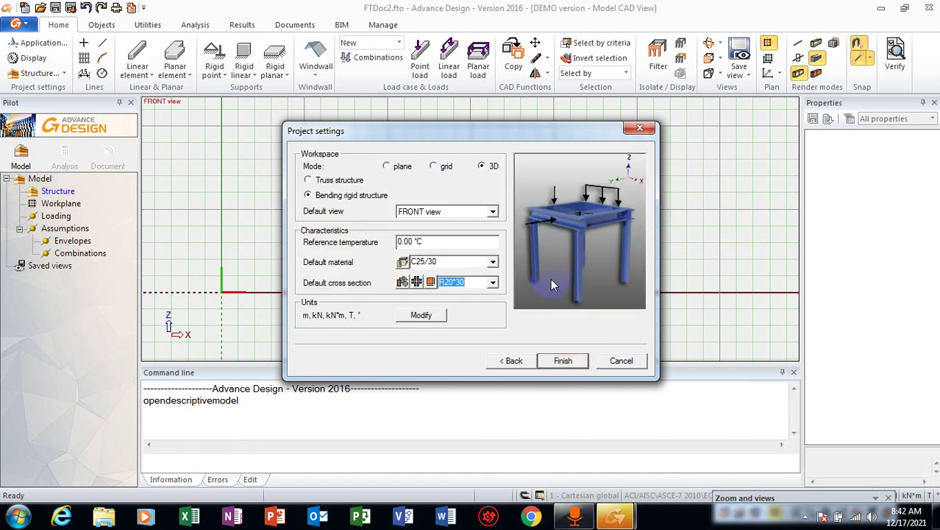
pyautogui.click(440, 167)
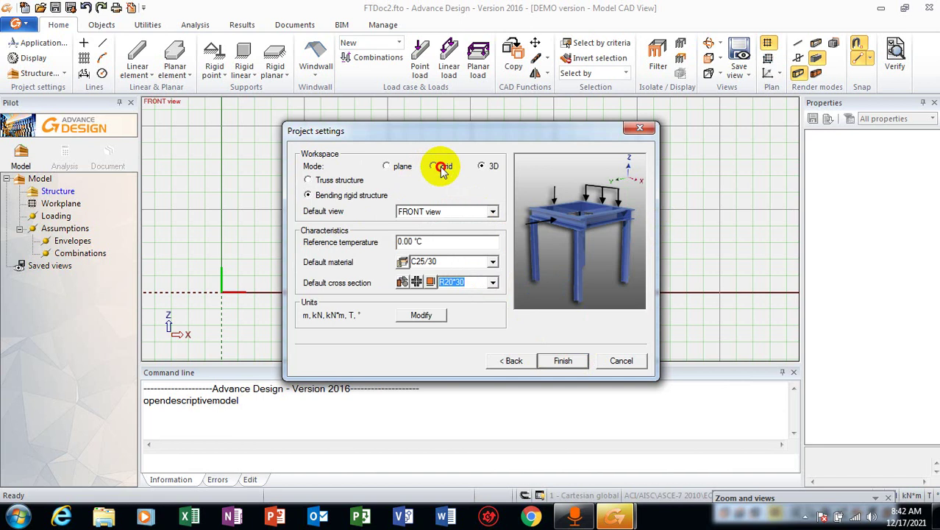
pyautogui.click(603, 307)
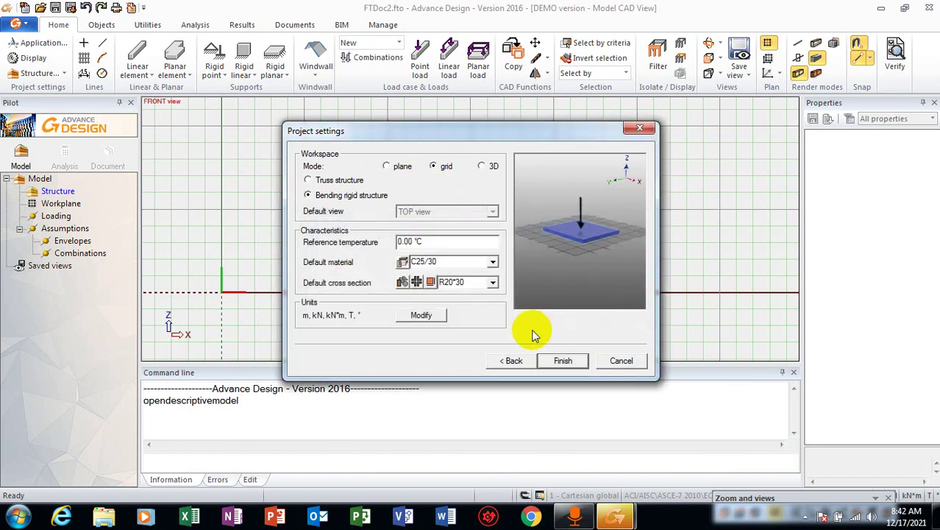
pyautogui.click(563, 361)
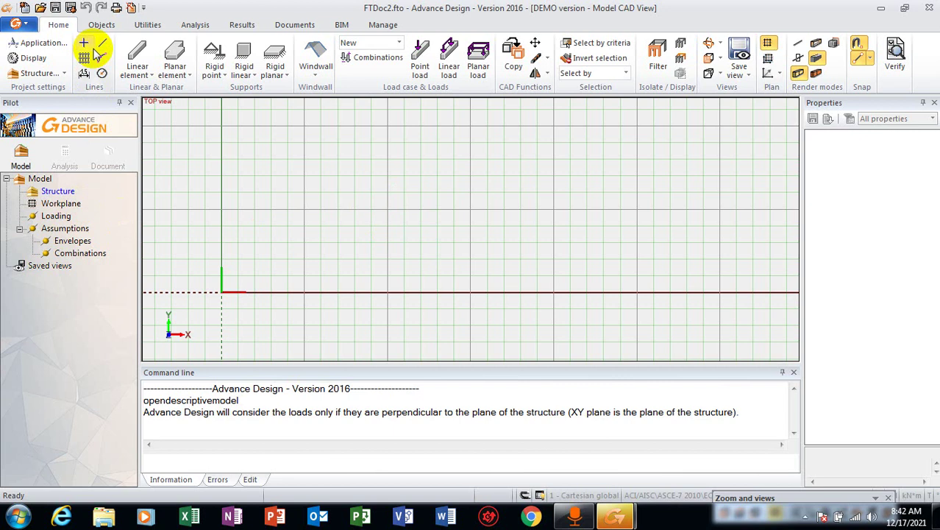
# Examine the object tools, the application's main command list and the customization options of the quick access commands.
pyautogui.click(102, 24)
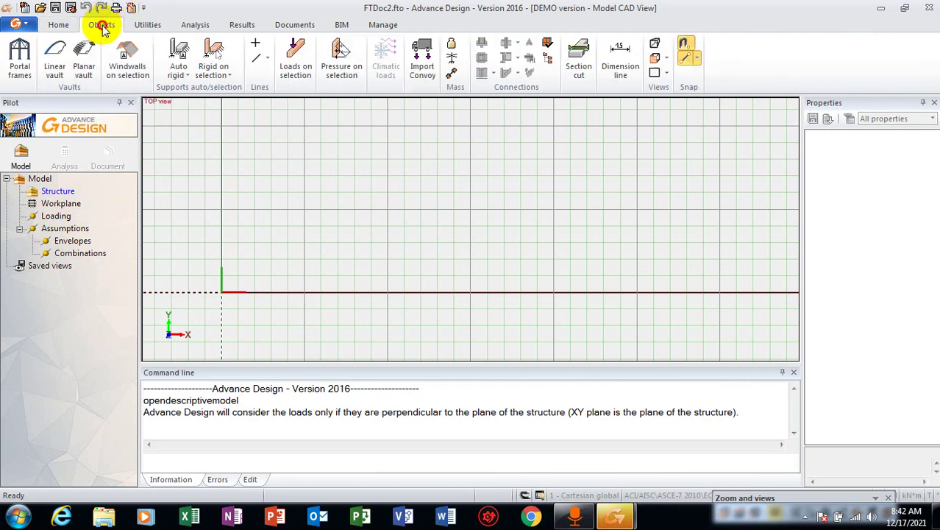
pyautogui.click(59, 25)
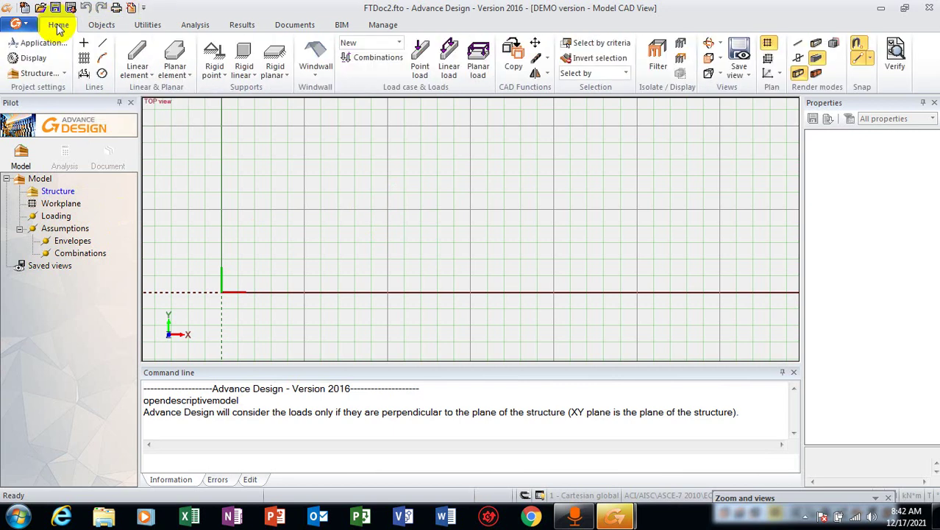
pyautogui.click(20, 25)
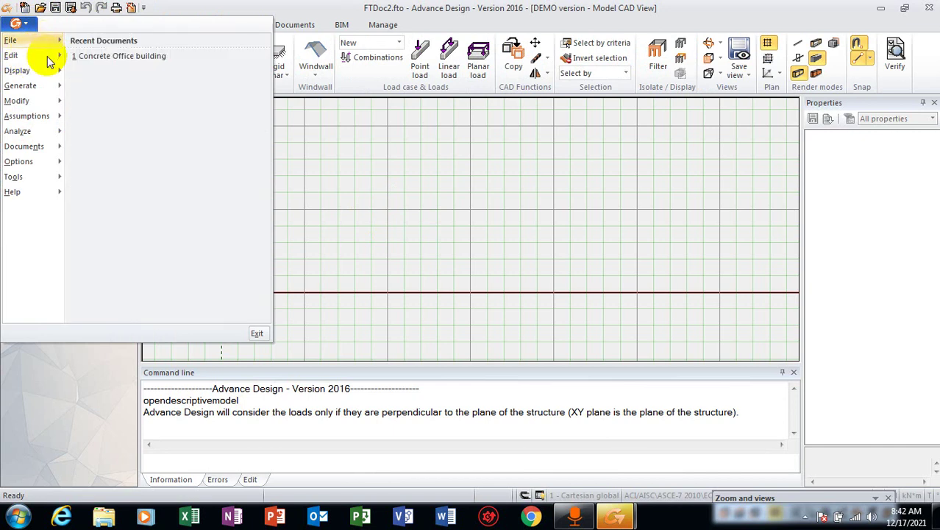
pyautogui.click(55, 162)
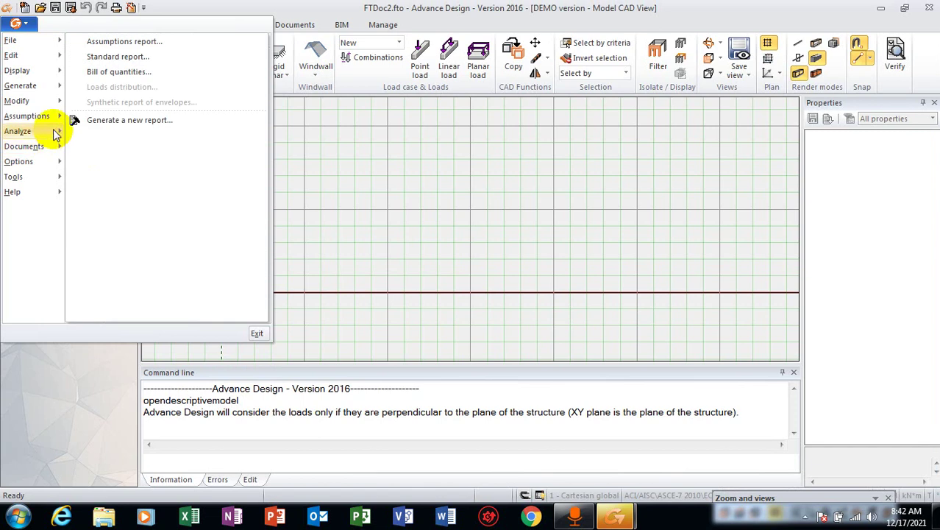
pyautogui.moveTo(53, 86)
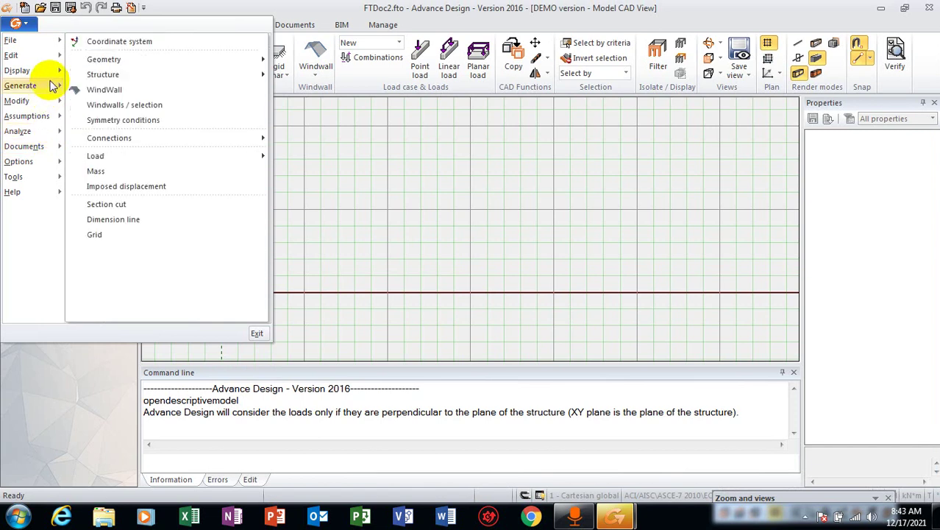
pyautogui.click(245, 9)
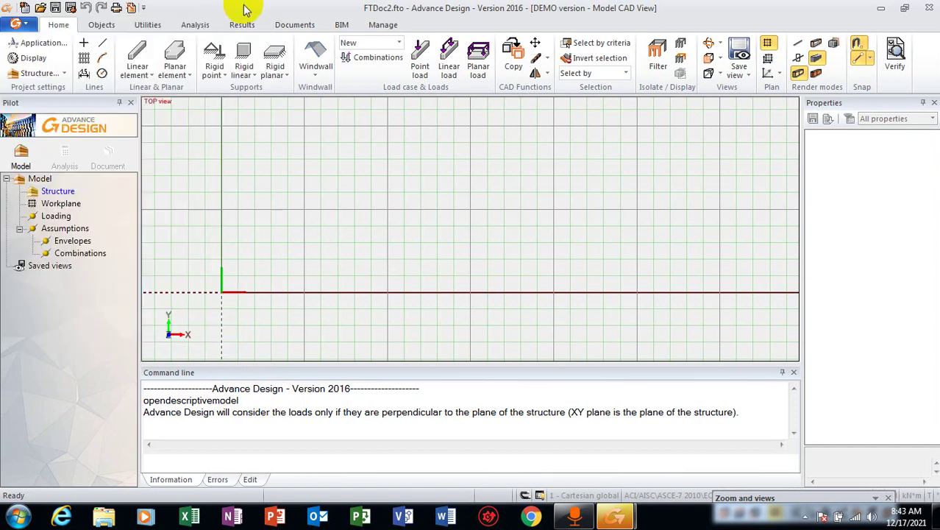
pyautogui.click(144, 10)
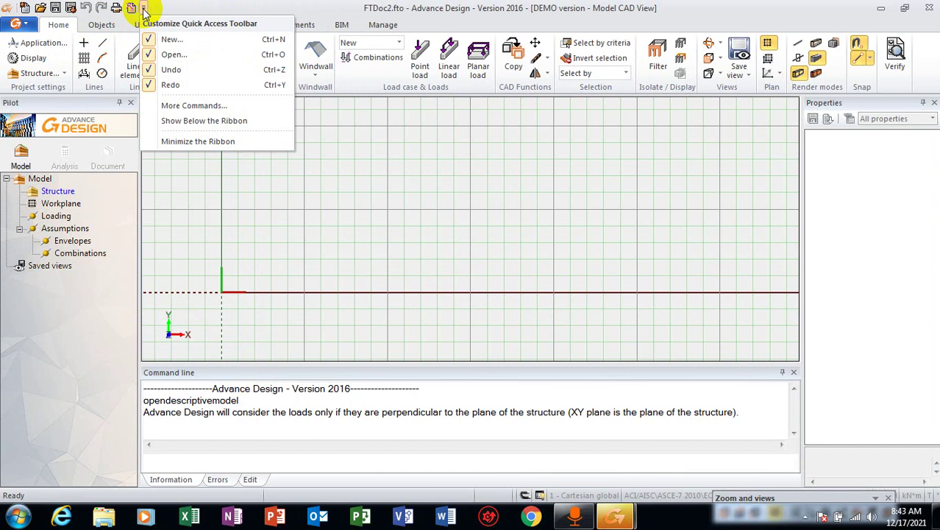
pyautogui.click(144, 11)
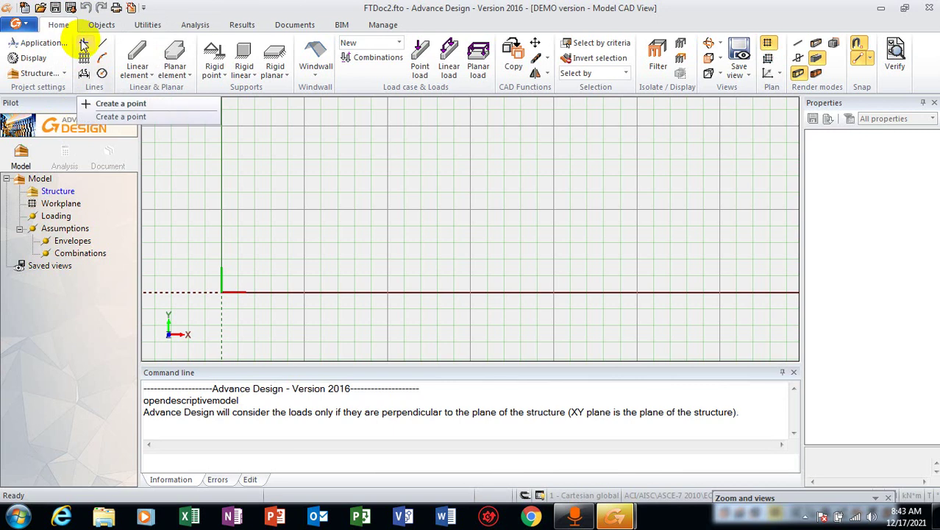
# Review the structure assumptions and the entity and system management commands available for the Structure system.
pyautogui.click(62, 75)
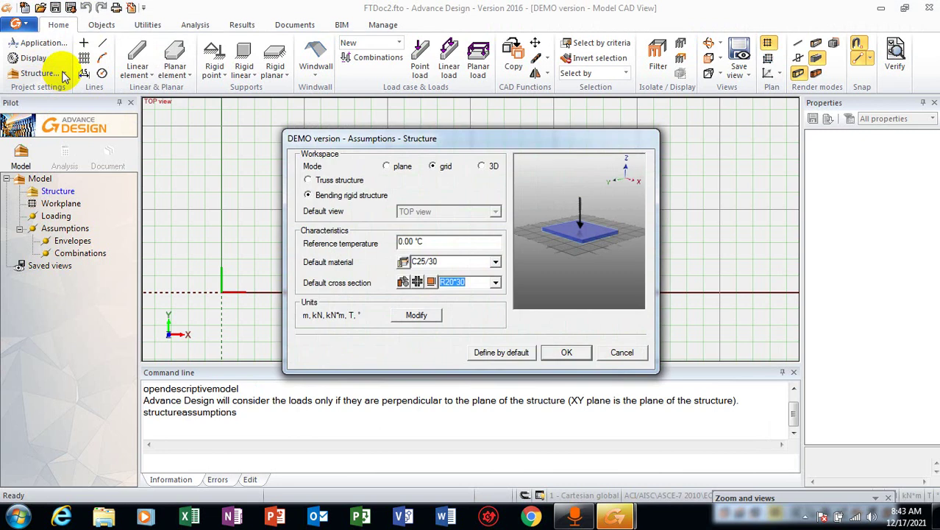
pyautogui.click(621, 352)
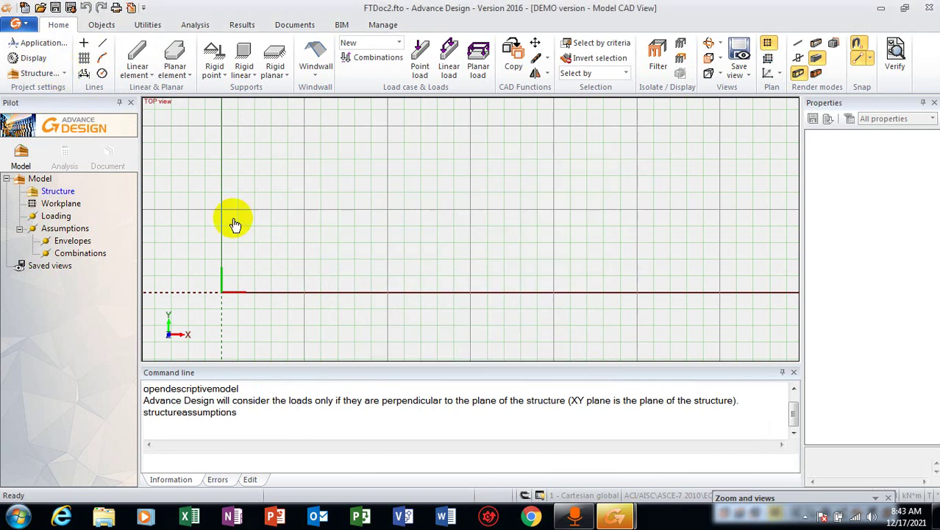
pyautogui.rightClick(59, 192)
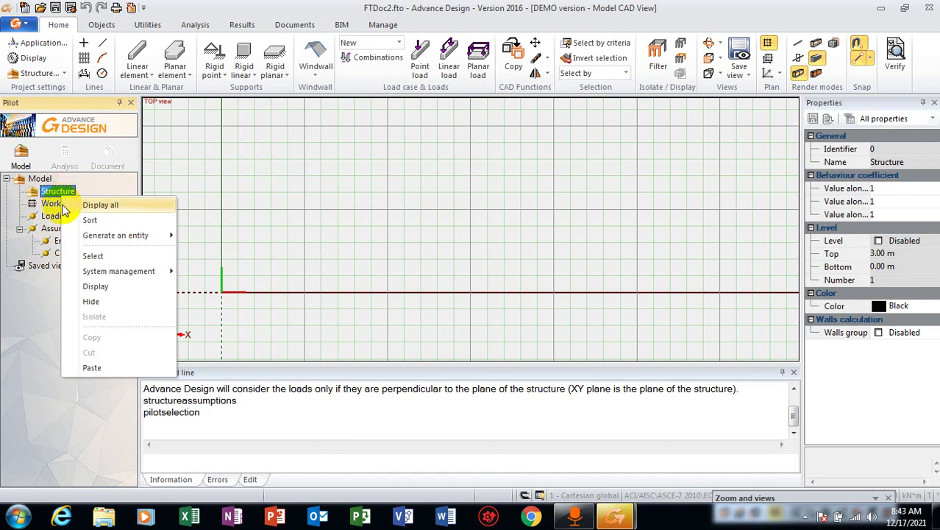
pyautogui.moveTo(154, 277)
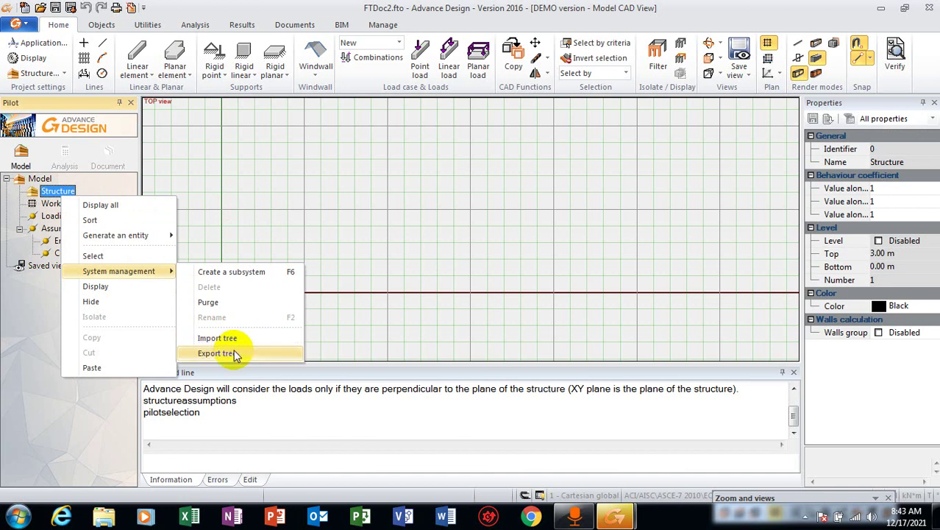
pyautogui.moveTo(160, 237)
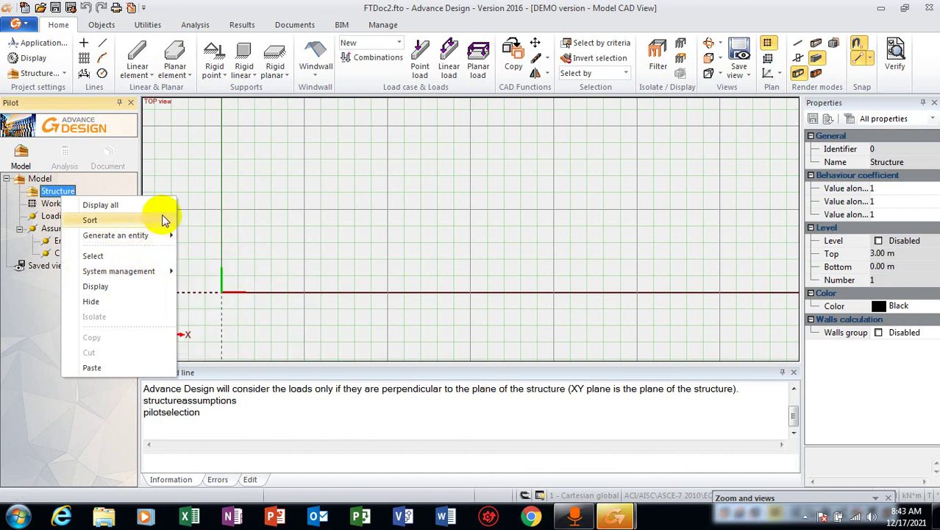
pyautogui.click(30, 393)
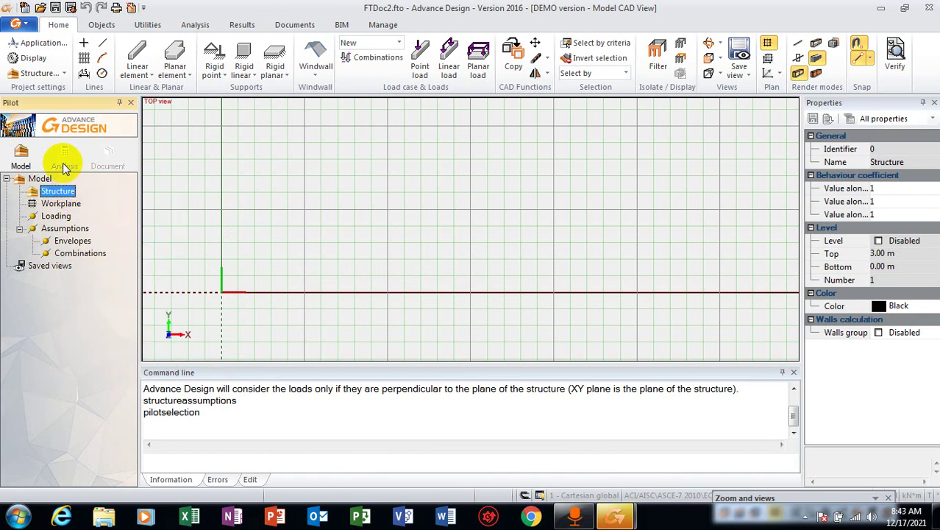
# Browse the computer for an XML tree file to import into the Structure system, and leave without importing.
pyautogui.rightClick(66, 193)
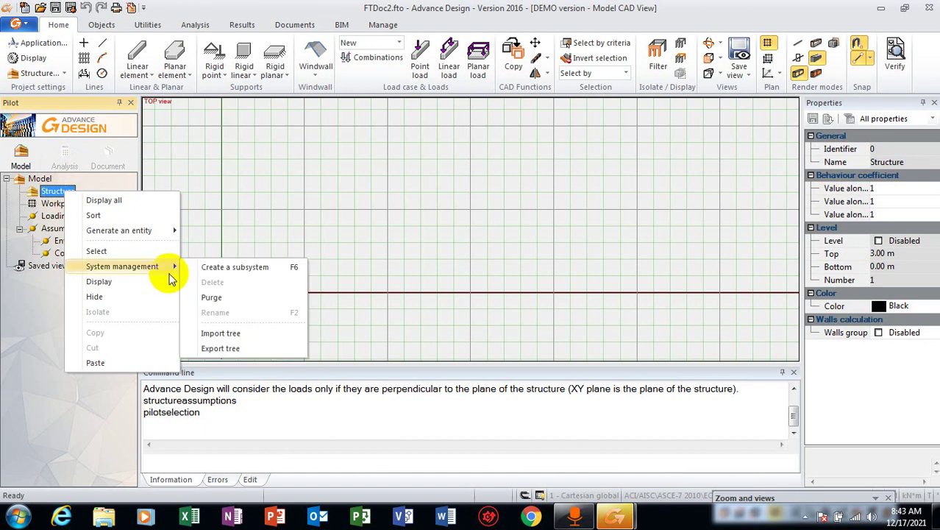
pyautogui.click(219, 332)
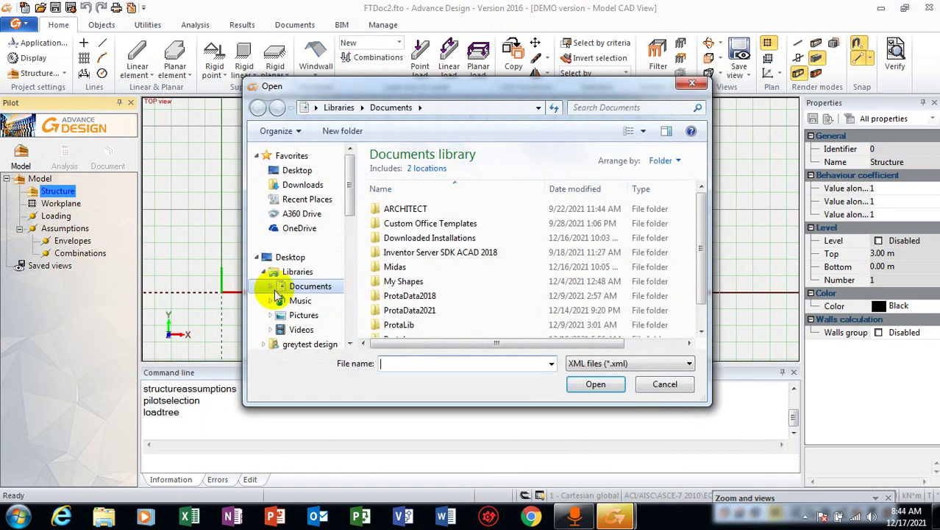
pyautogui.moveTo(699, 256); pyautogui.dragTo(704, 125)
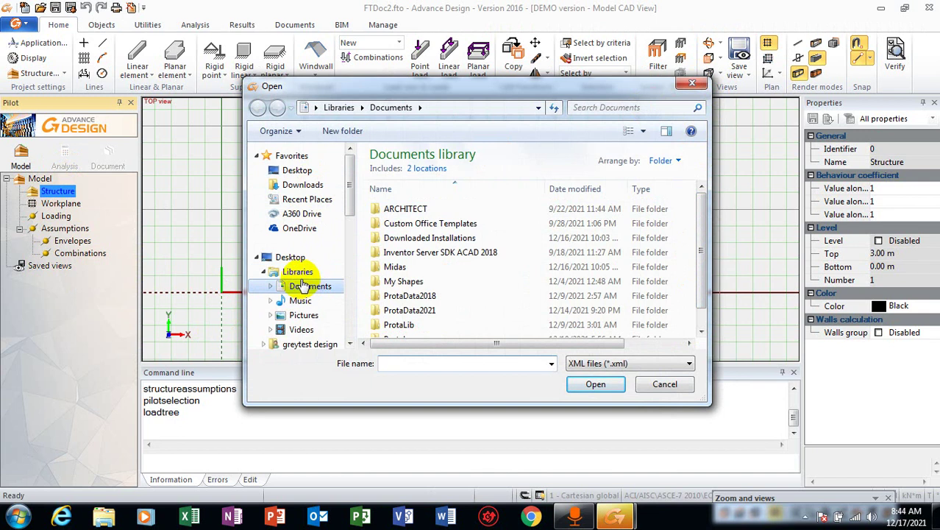
pyautogui.moveTo(352, 180); pyautogui.dragTo(351, 217)
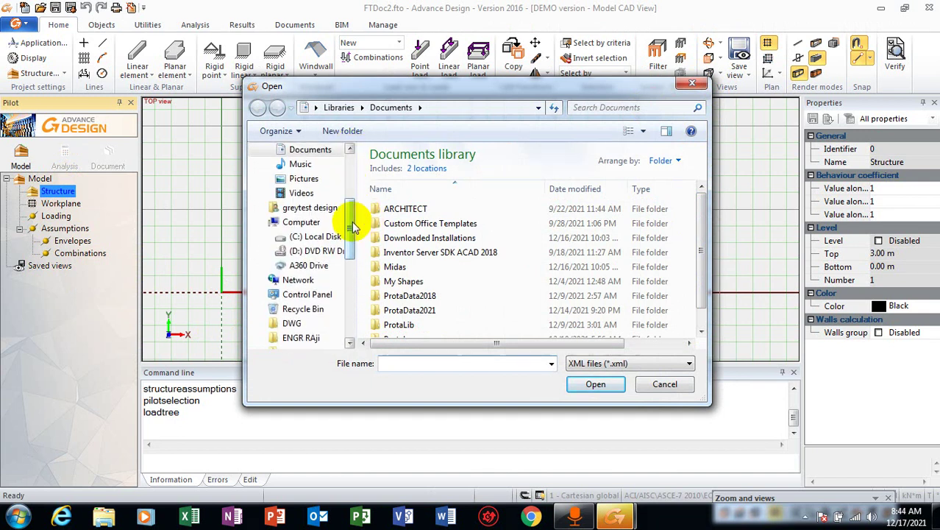
pyautogui.click(303, 209)
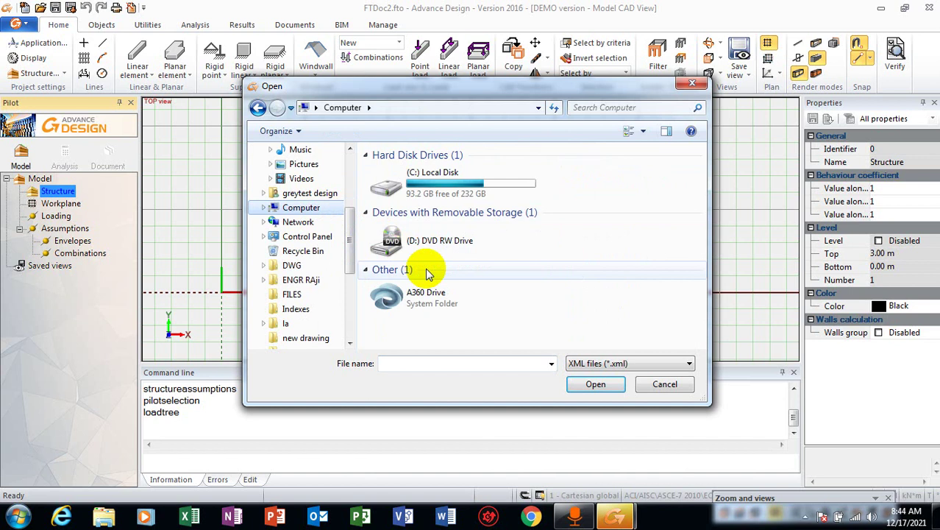
pyautogui.click(691, 83)
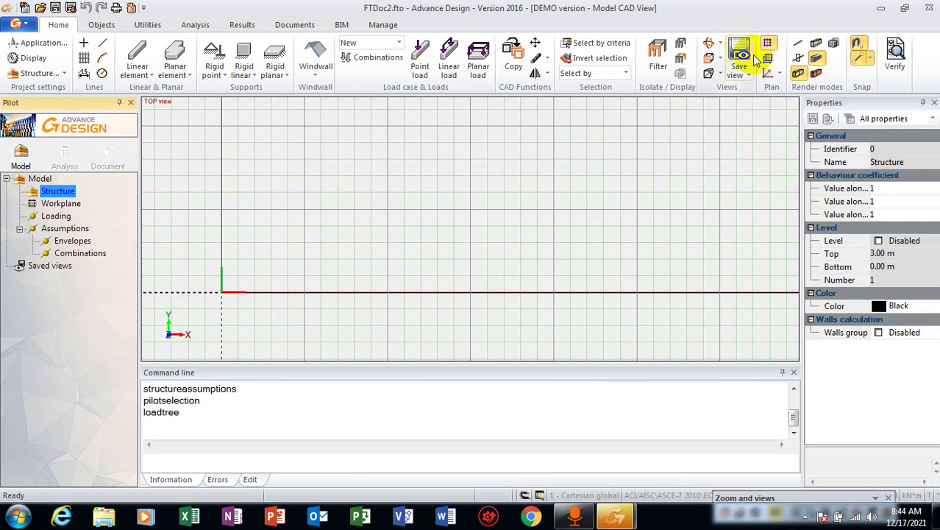
# Examine the predefined view orientations and the object and utility tools, and return to the main modelling tools.
pyautogui.click(721, 59)
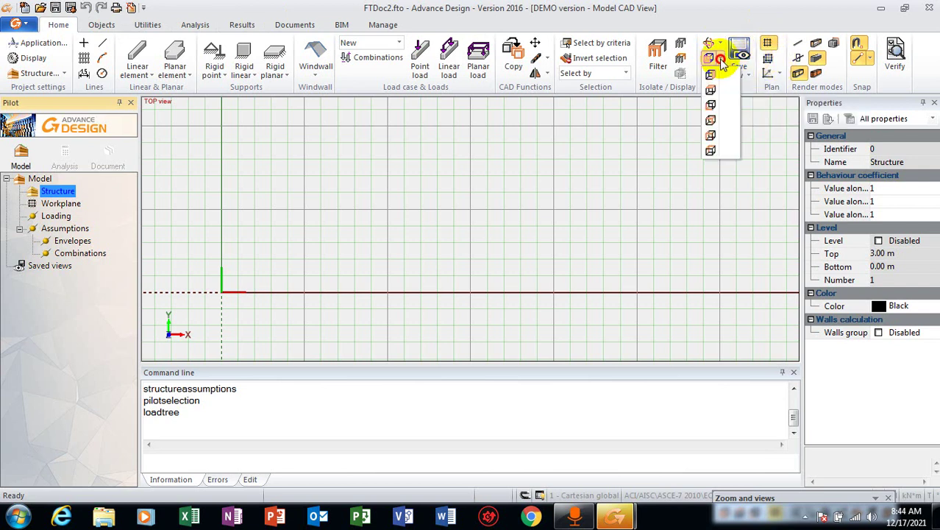
pyautogui.click(721, 61)
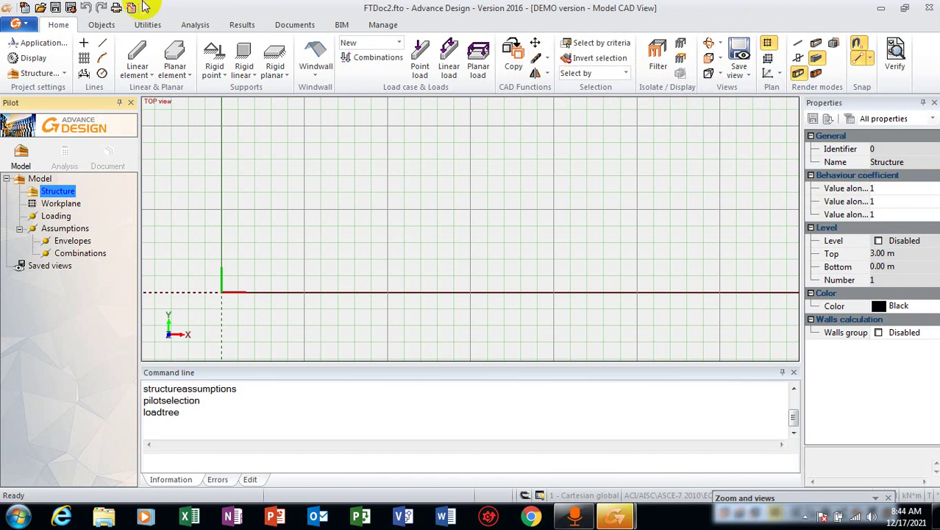
pyautogui.click(103, 25)
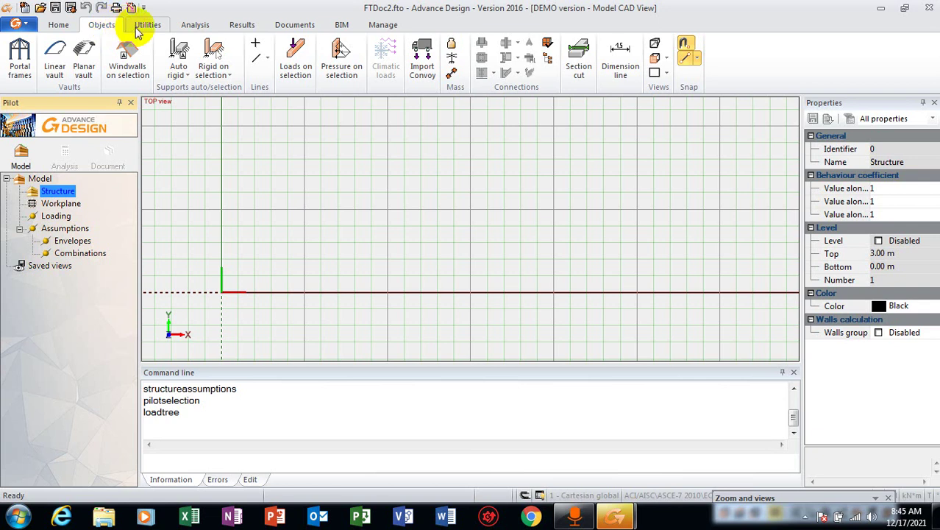
pyautogui.click(138, 26)
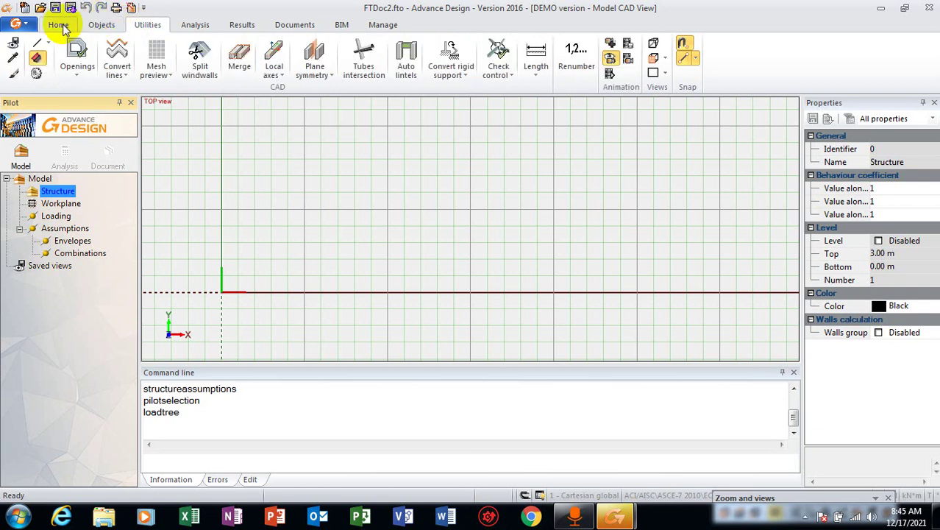
pyautogui.click(64, 27)
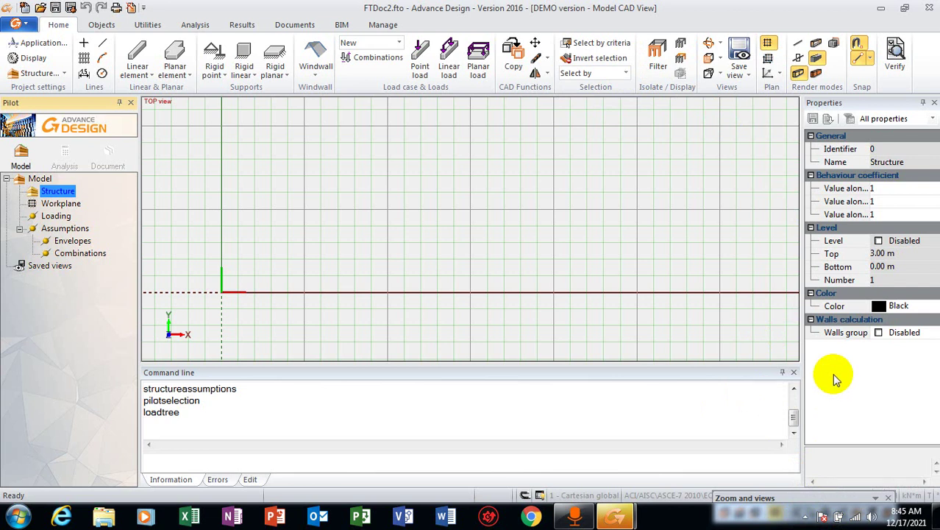
pyautogui.click(805, 517)
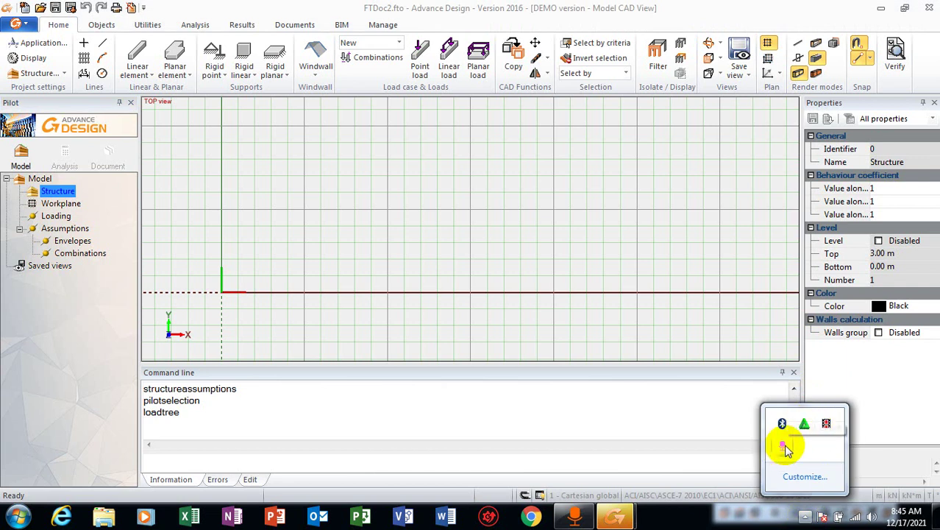